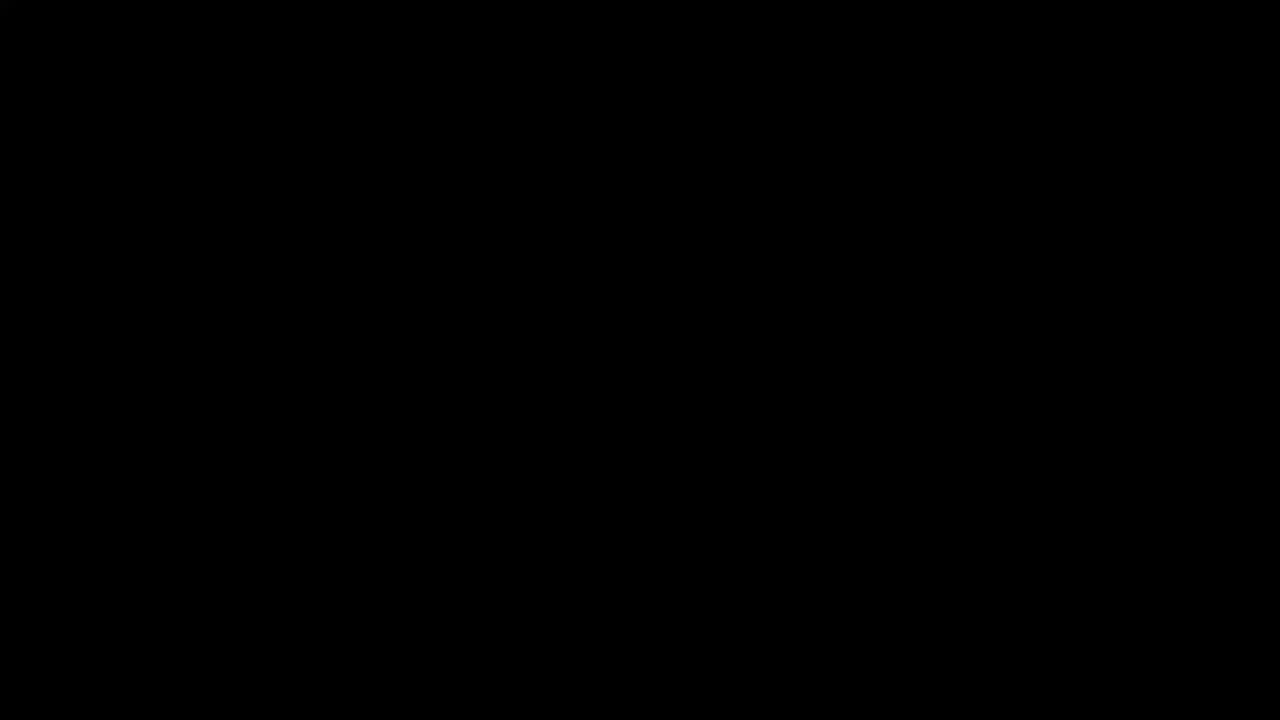
Step: Scale the whole arrows-and-Export logo up to about 250 px wide
drag(631, 286, 391, 449)
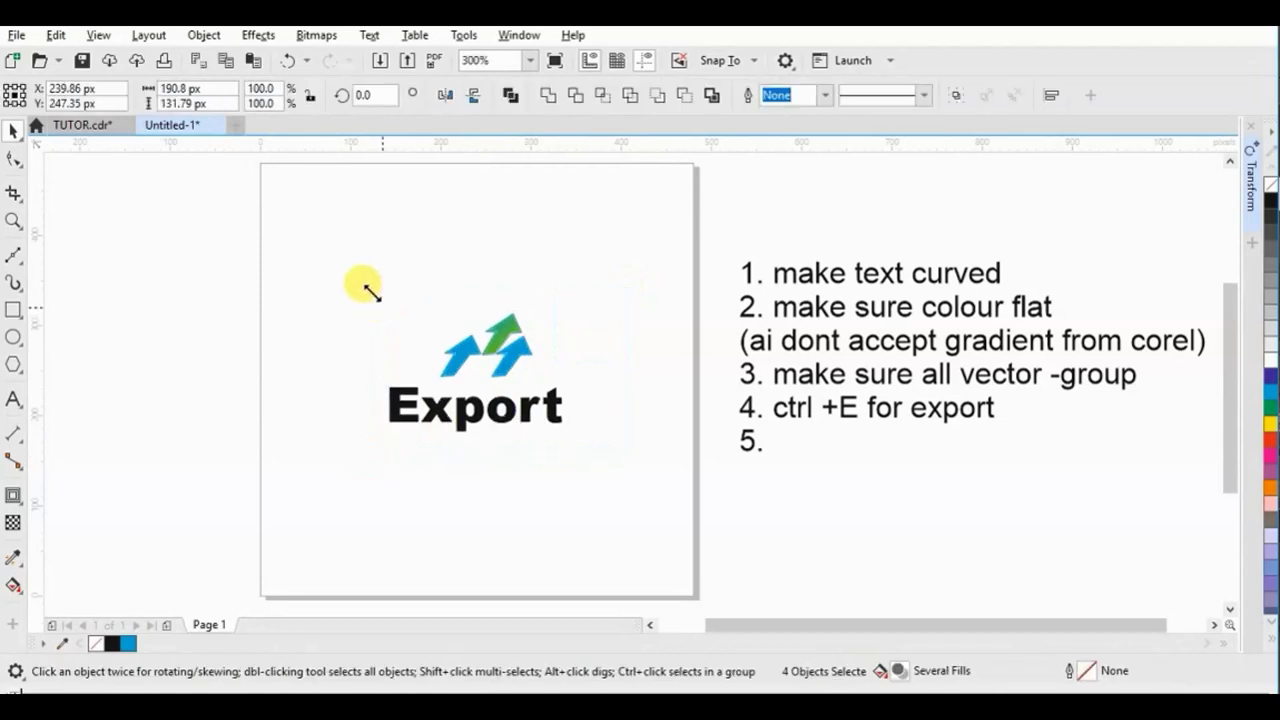
drag(370, 290, 328, 231)
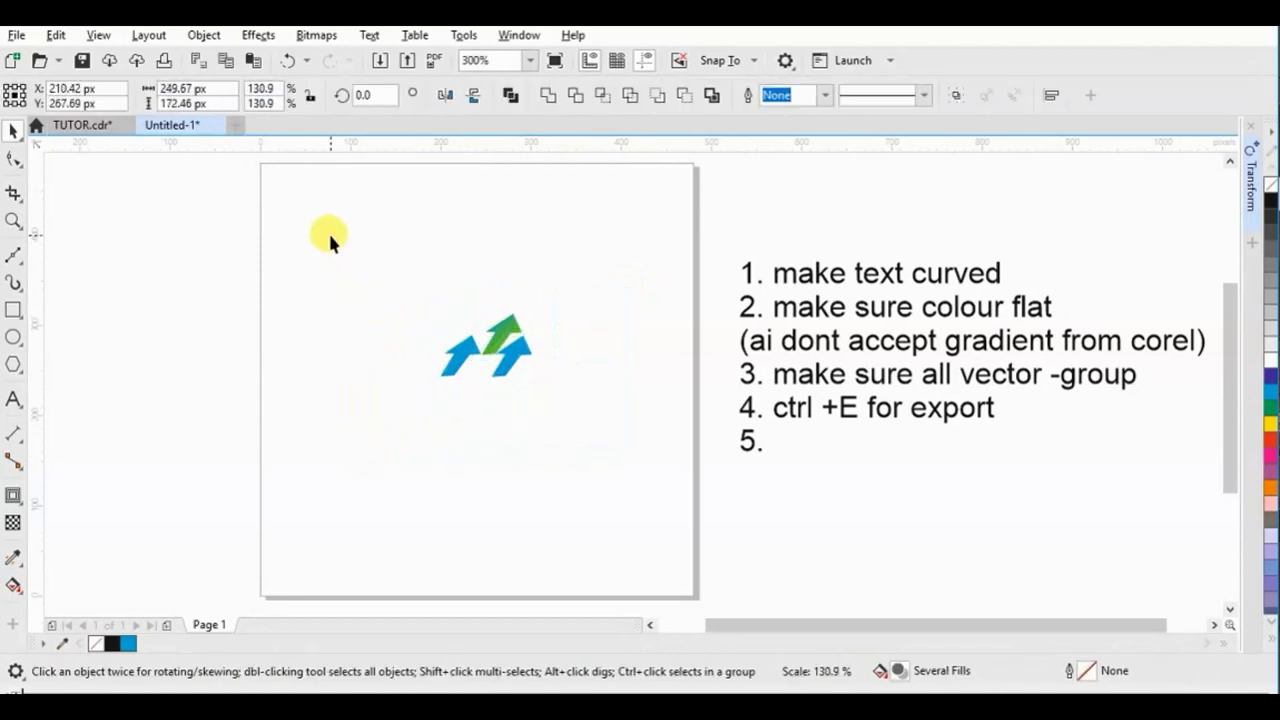
drag(495, 317, 494, 338)
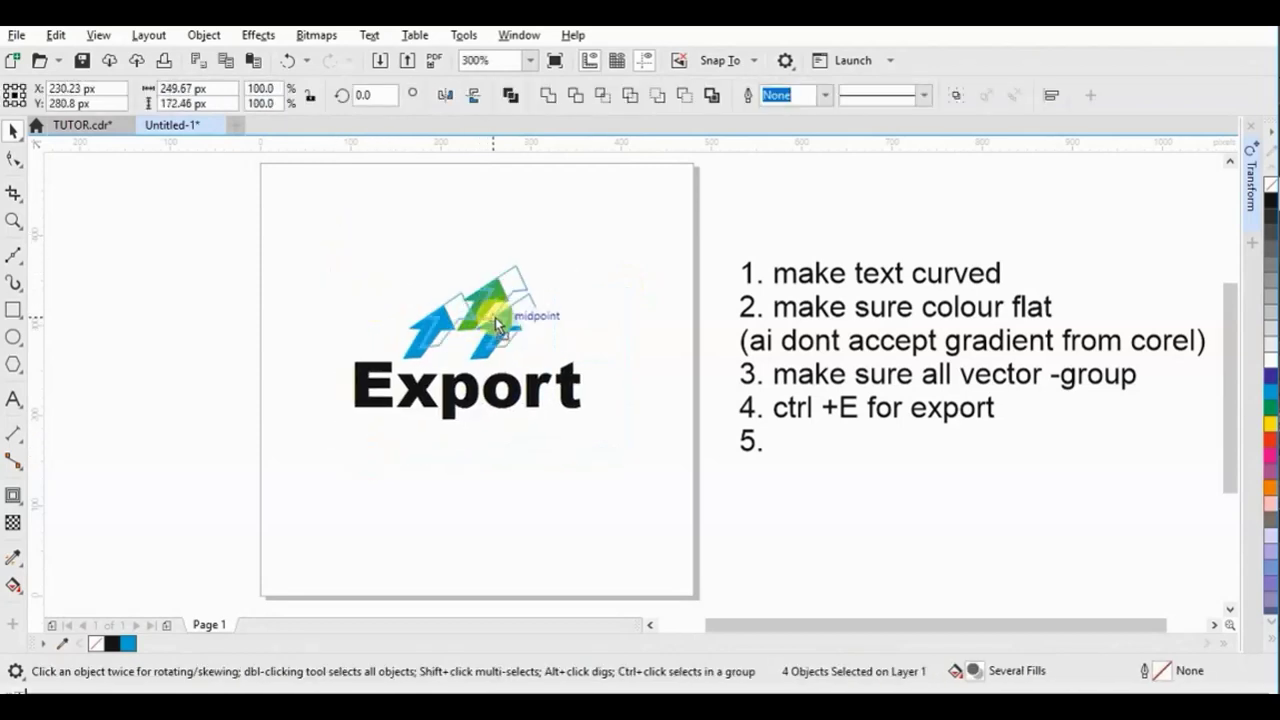
click(643, 277)
Step: Inspect the middle green arrow's fountain gradient fill with the Interactive Fill tool
scroll(594, 263, up, 2)
click(593, 241)
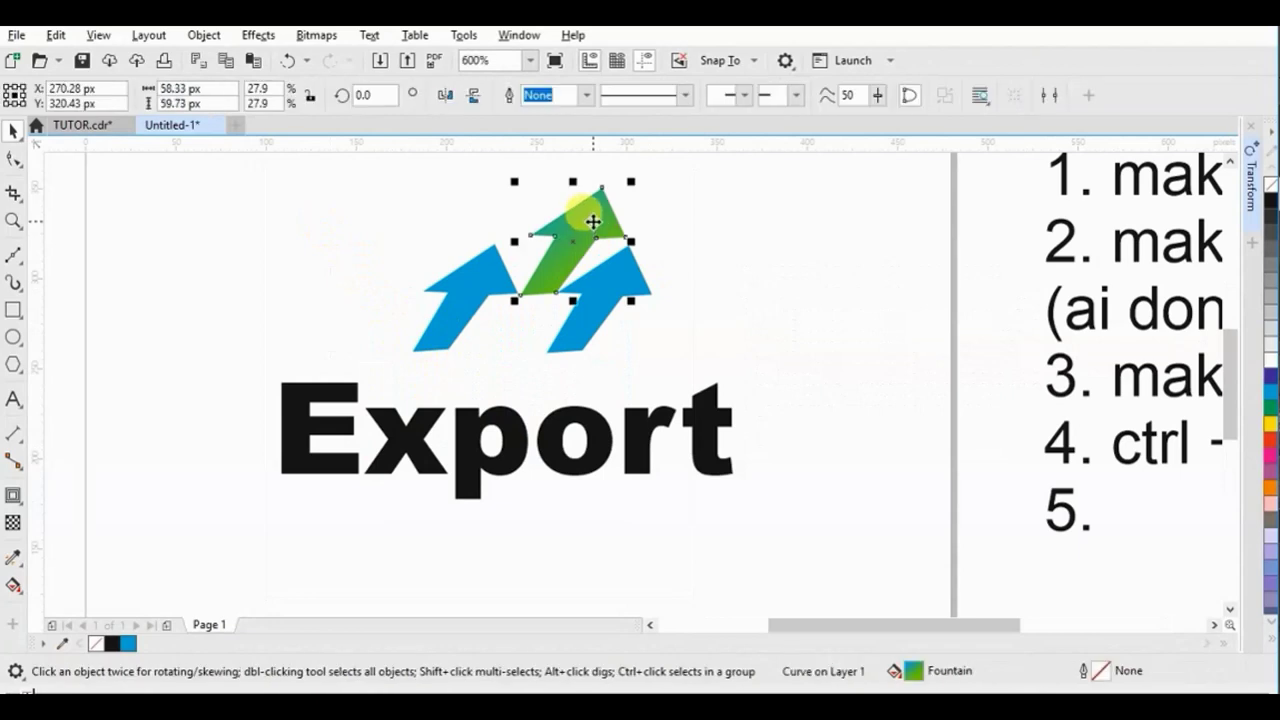
scroll(591, 216, up, 2)
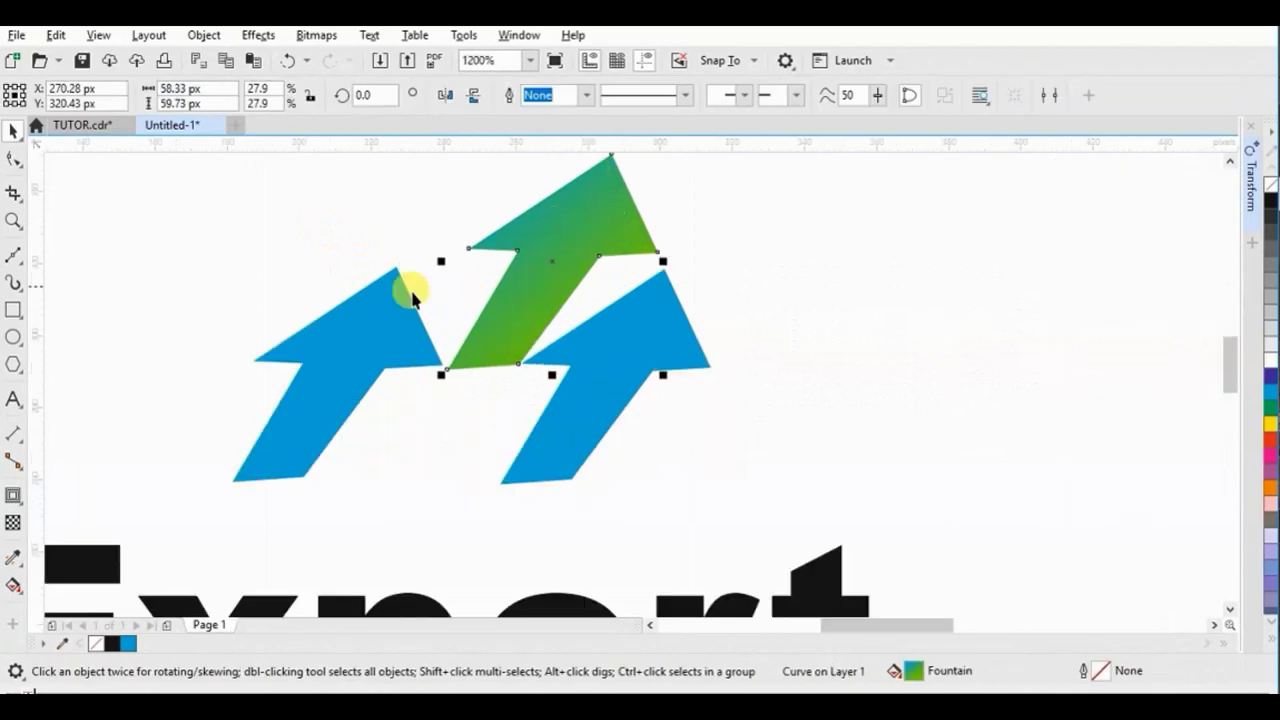
click(12, 588)
scroll(593, 318, down, 2)
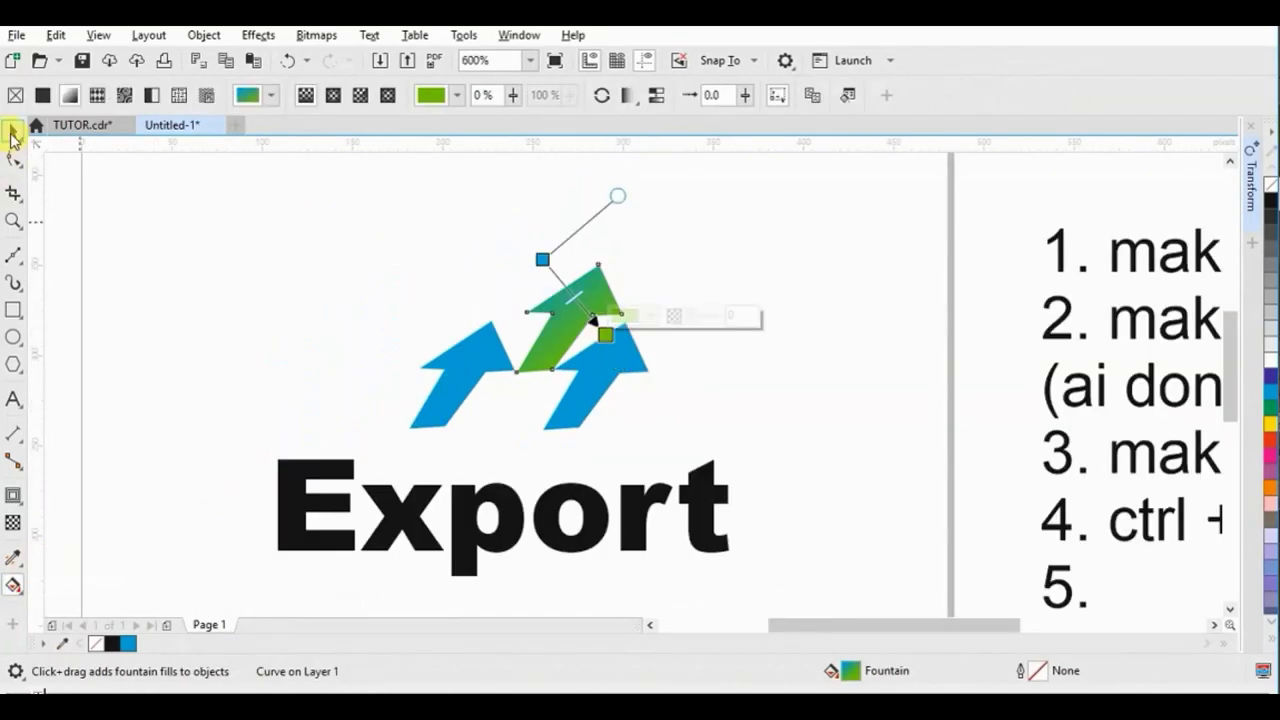
click(12, 135)
scroll(378, 264, down, 2)
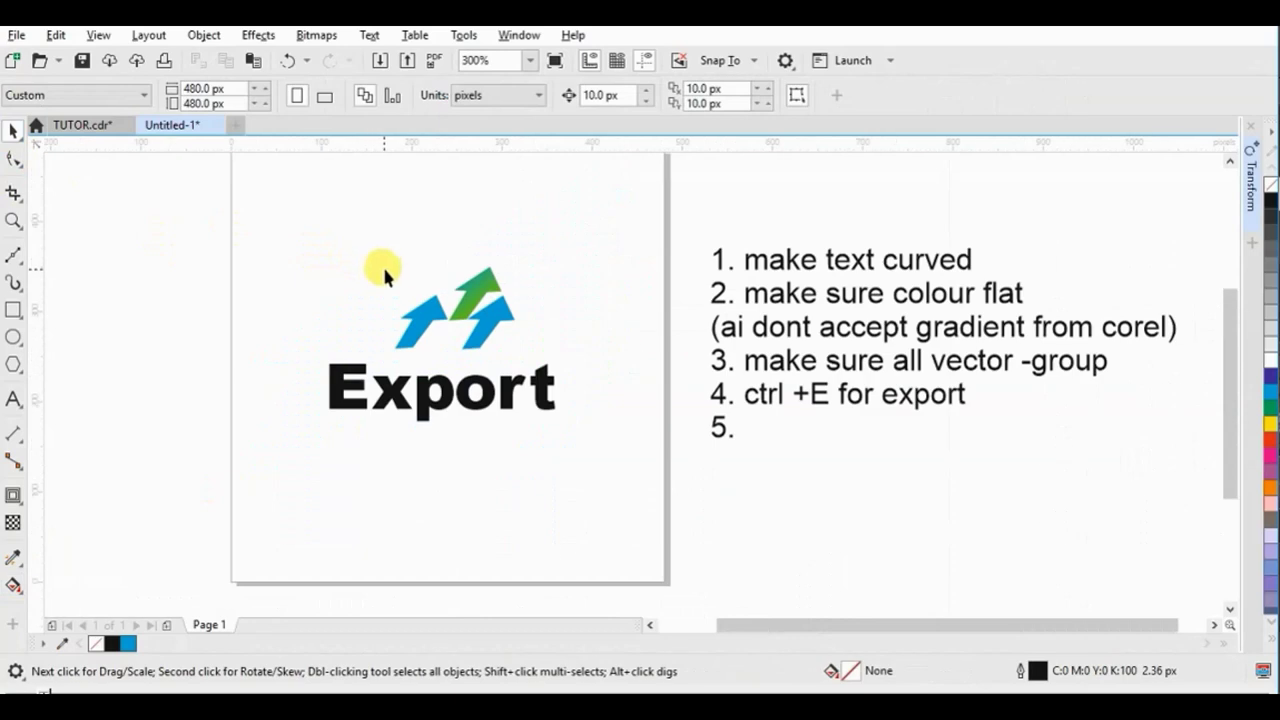
Step: Tighten the letter spacing of the Export text with its spacing handle
click(512, 388)
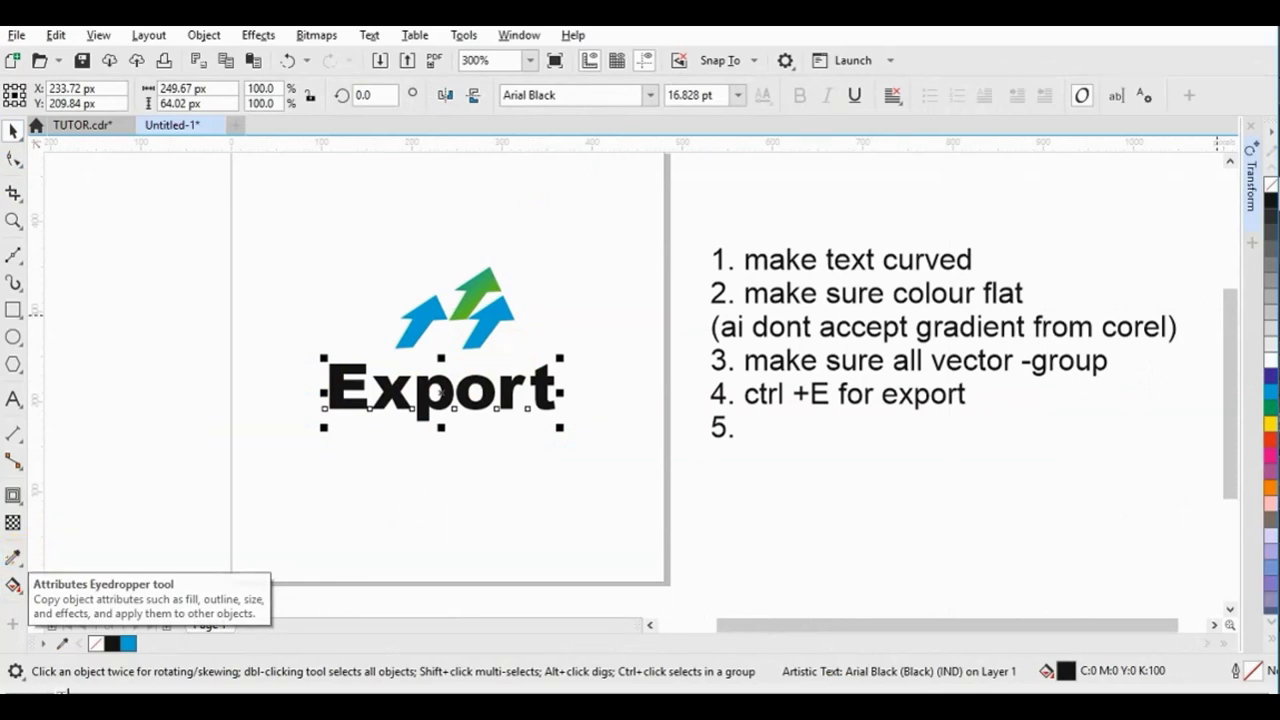
double_click(527, 385)
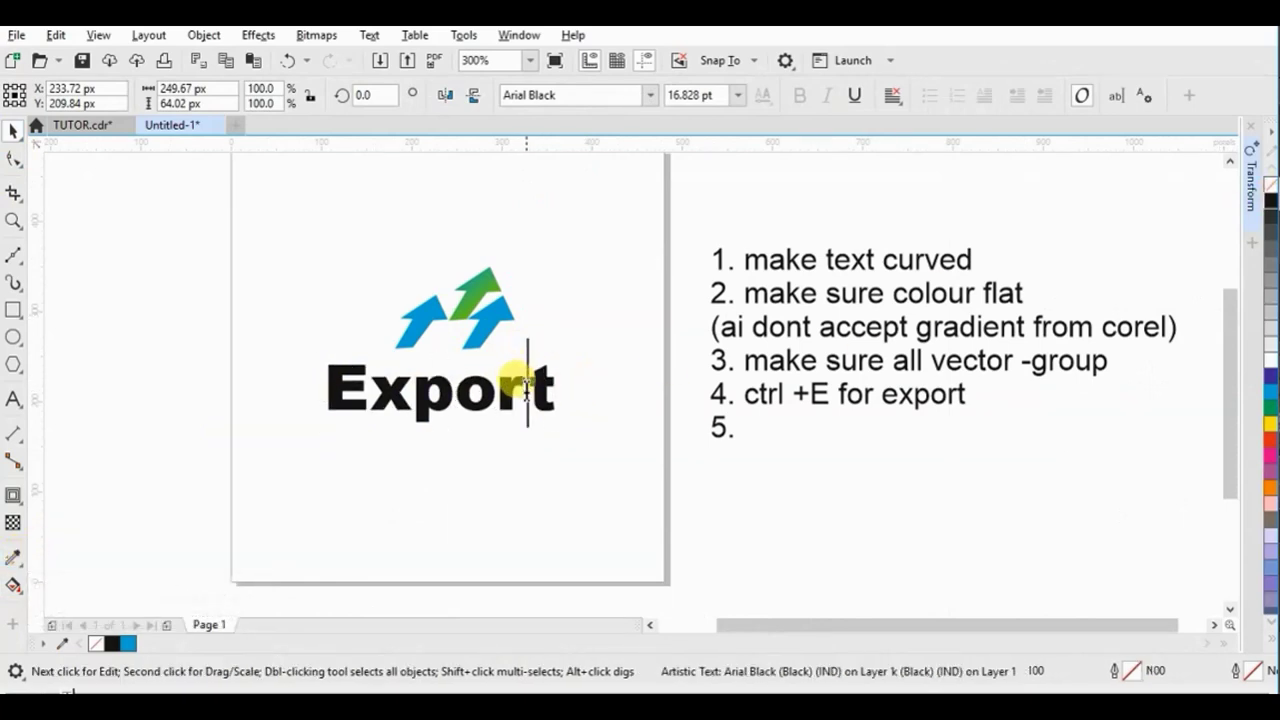
click(13, 158)
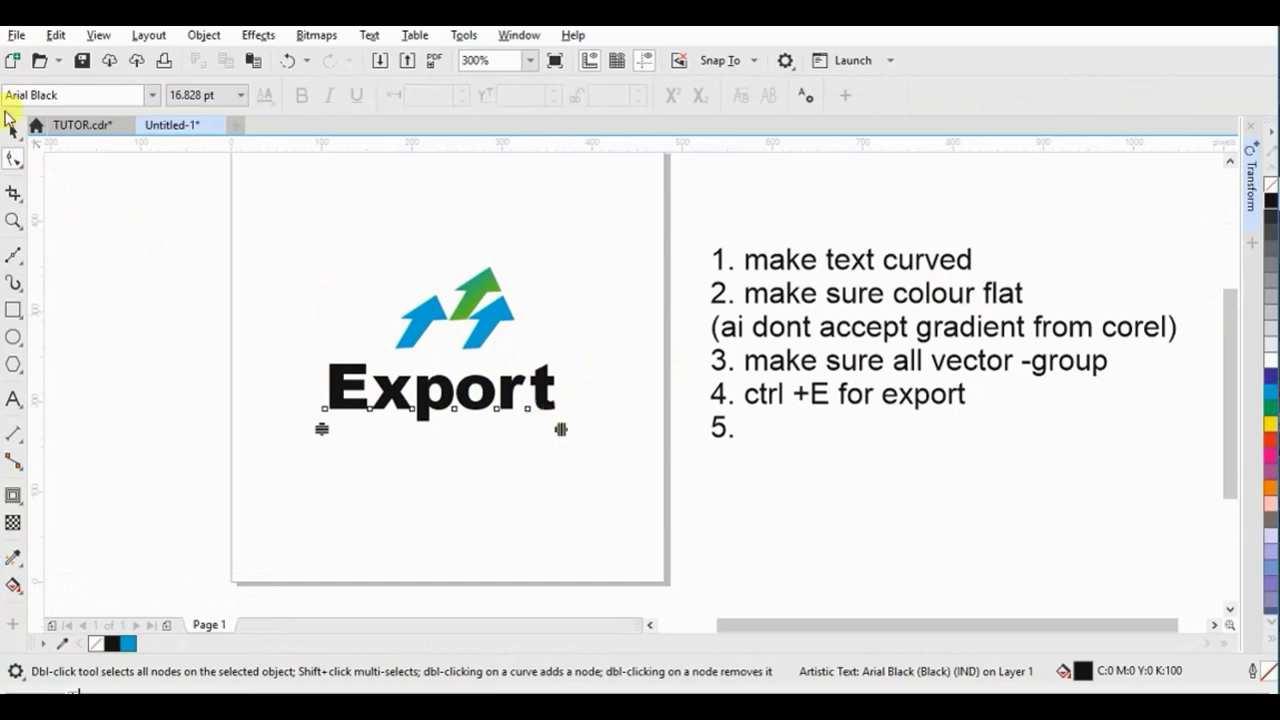
click(13, 130)
click(460, 382)
scroll(463, 382, up, 1)
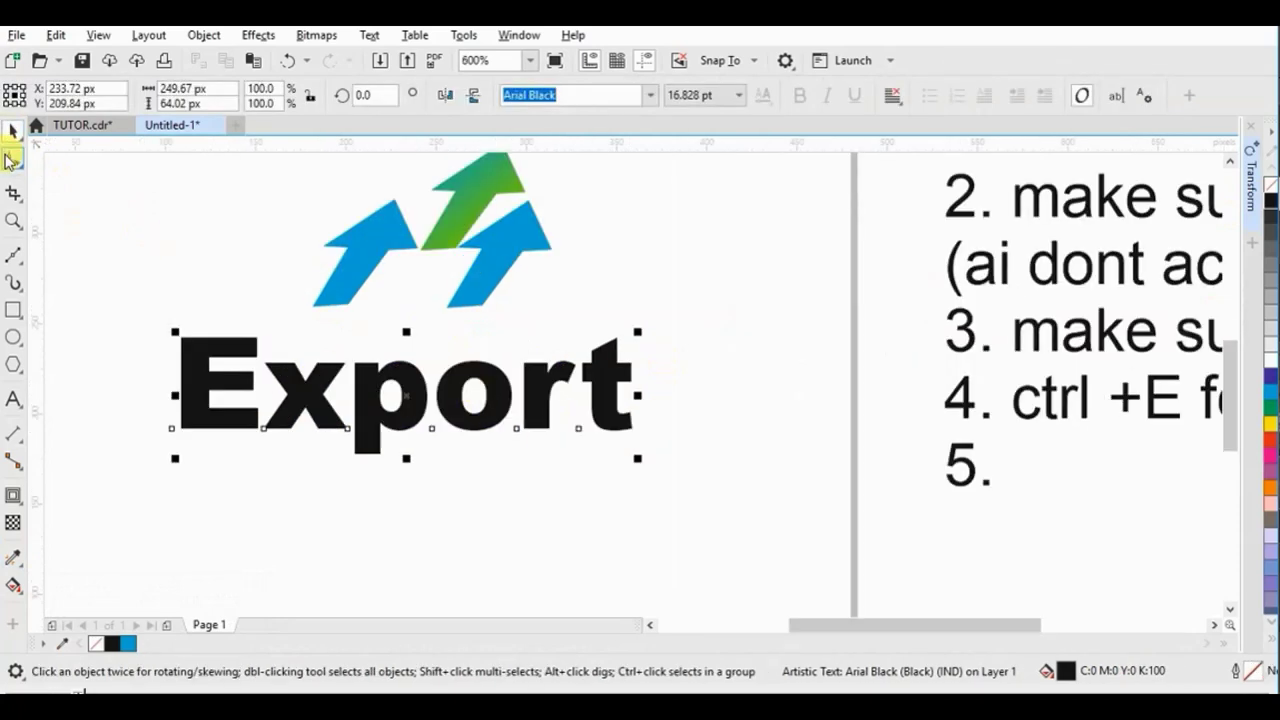
click(10, 160)
drag(637, 449, 592, 449)
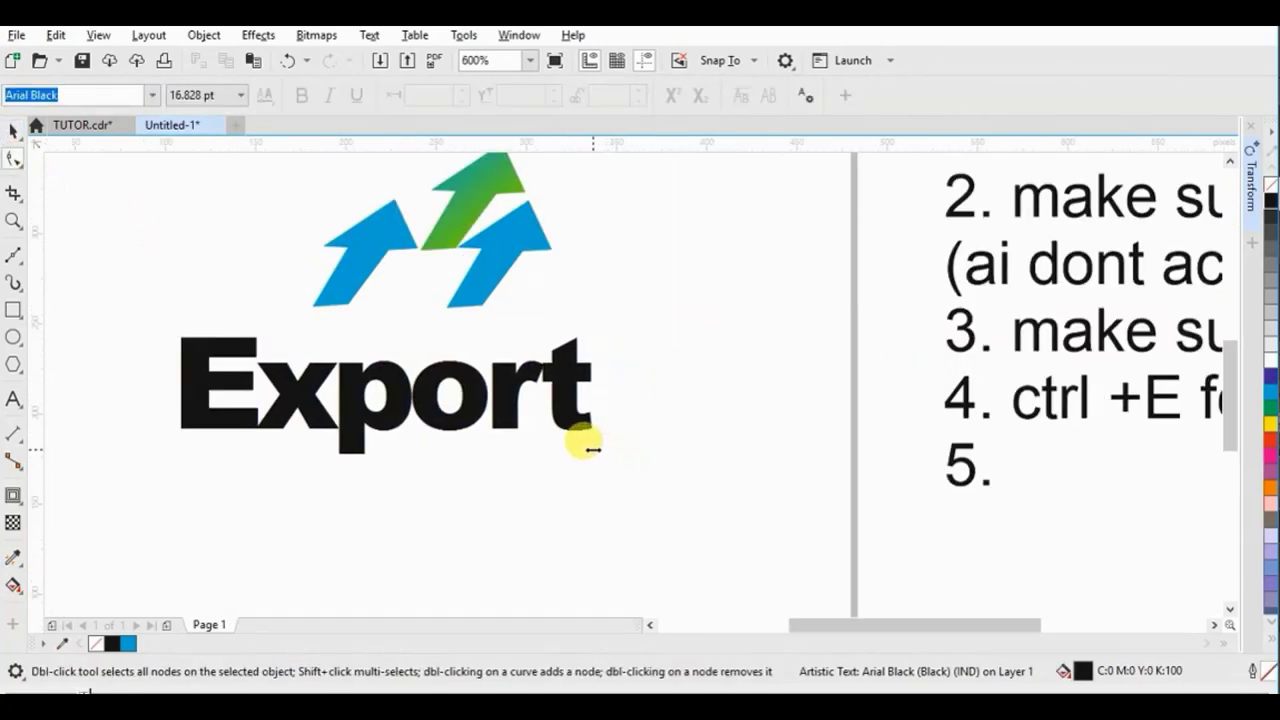
click(10, 160)
Step: Shift Export about 30 px right under the arrows and convert it to curves
click(13, 130)
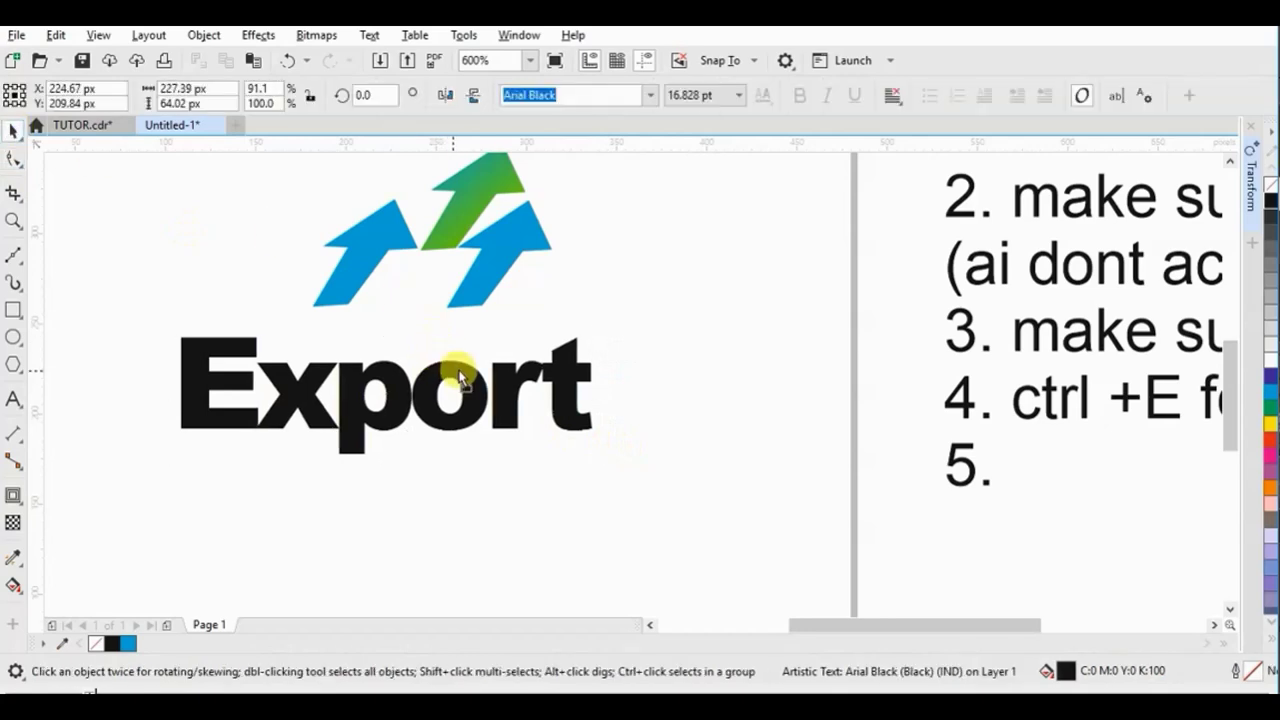
drag(450, 372, 480, 375)
scroll(480, 375, down, 2)
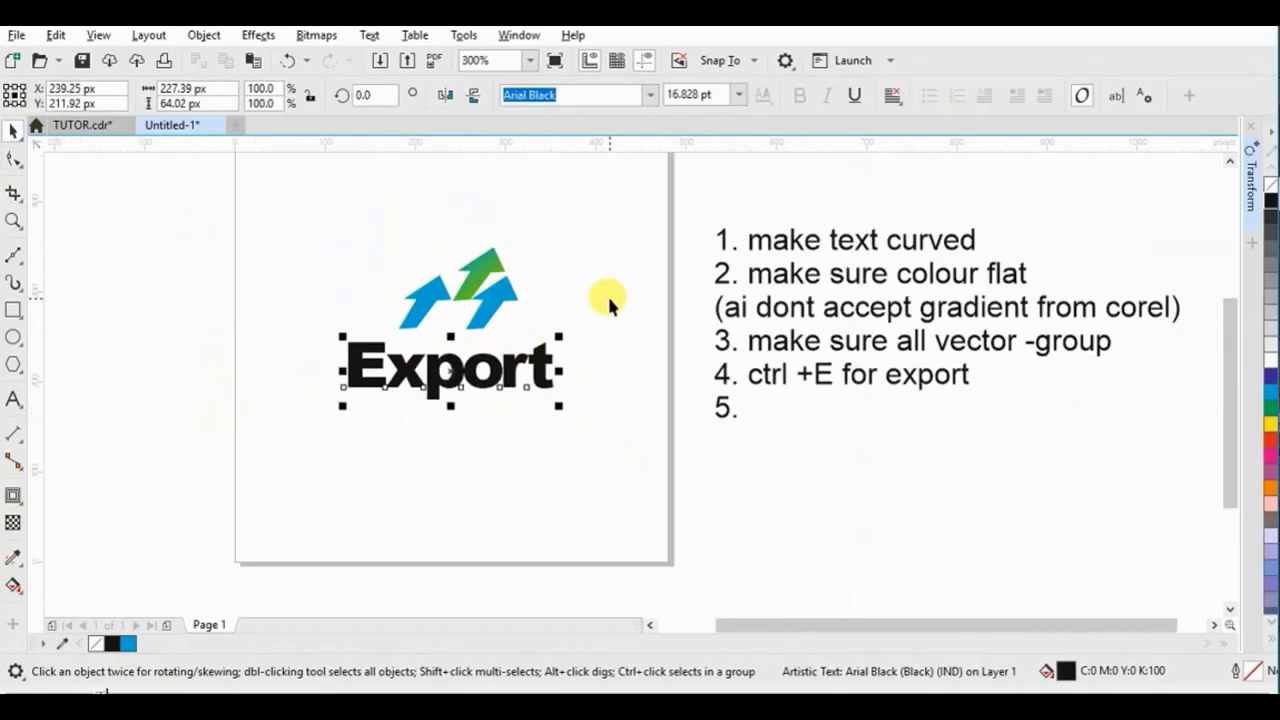
right_click(540, 345)
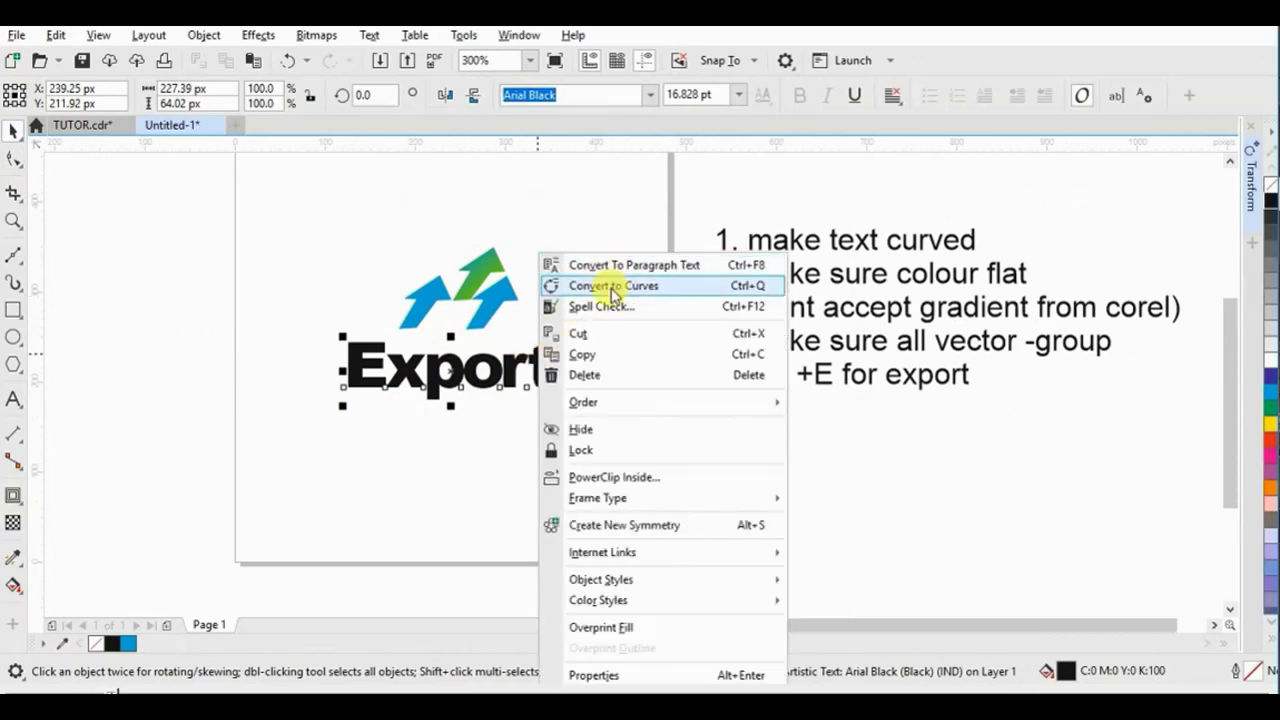
click(688, 290)
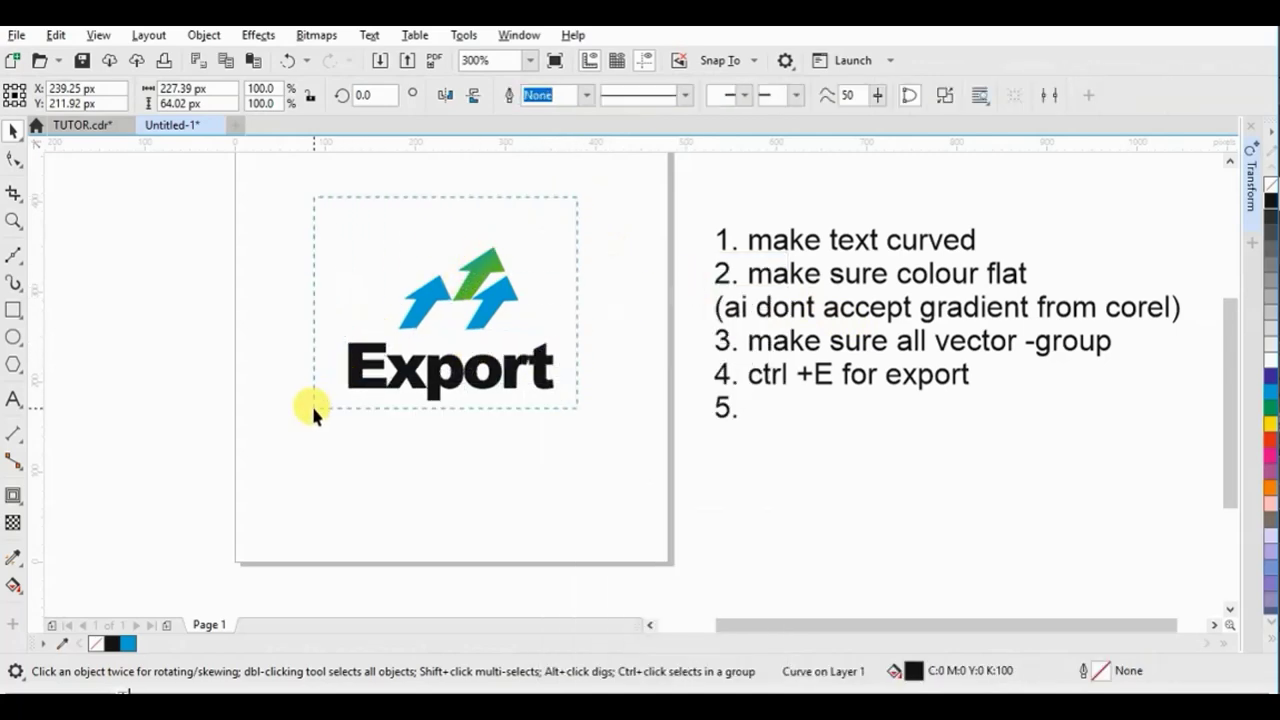
drag(314, 409, 522, 252)
Step: Draw a small square left of the arrows and give it the arrows' blue fill
click(451, 251)
scroll(455, 258, up, 2)
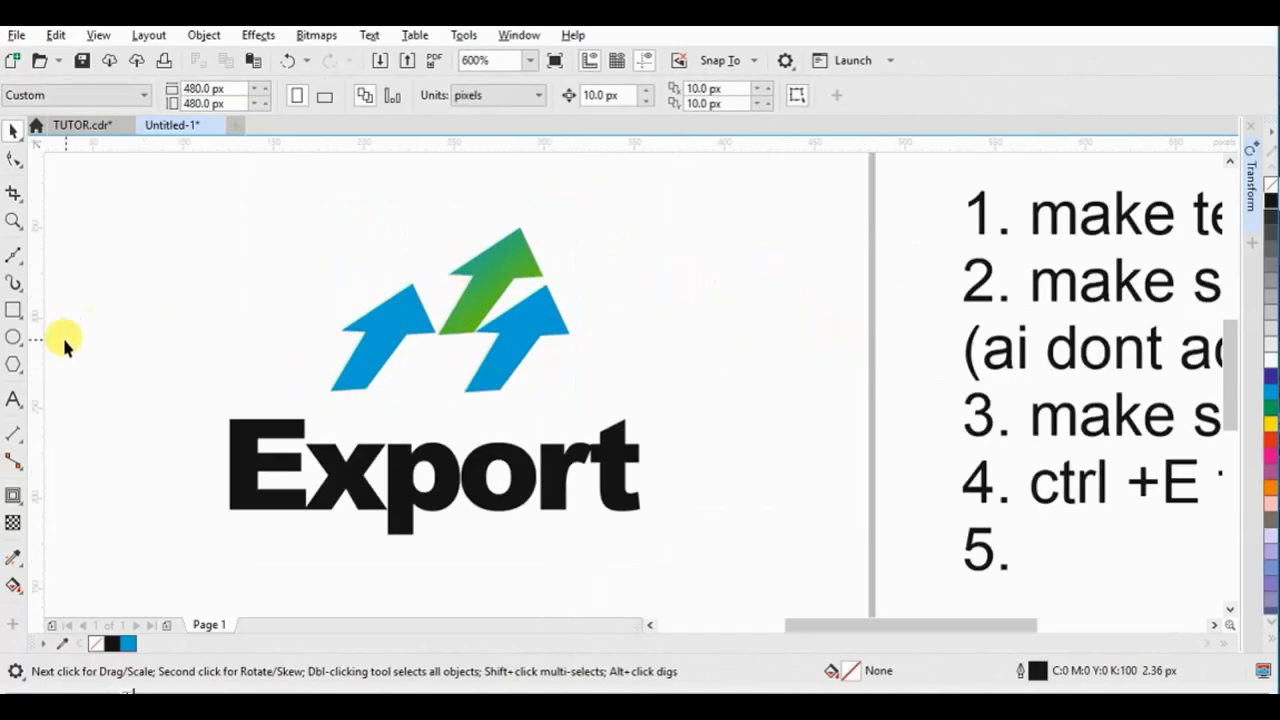
click(14, 310)
scroll(632, 250, up, 2)
scroll(362, 280, down, 4)
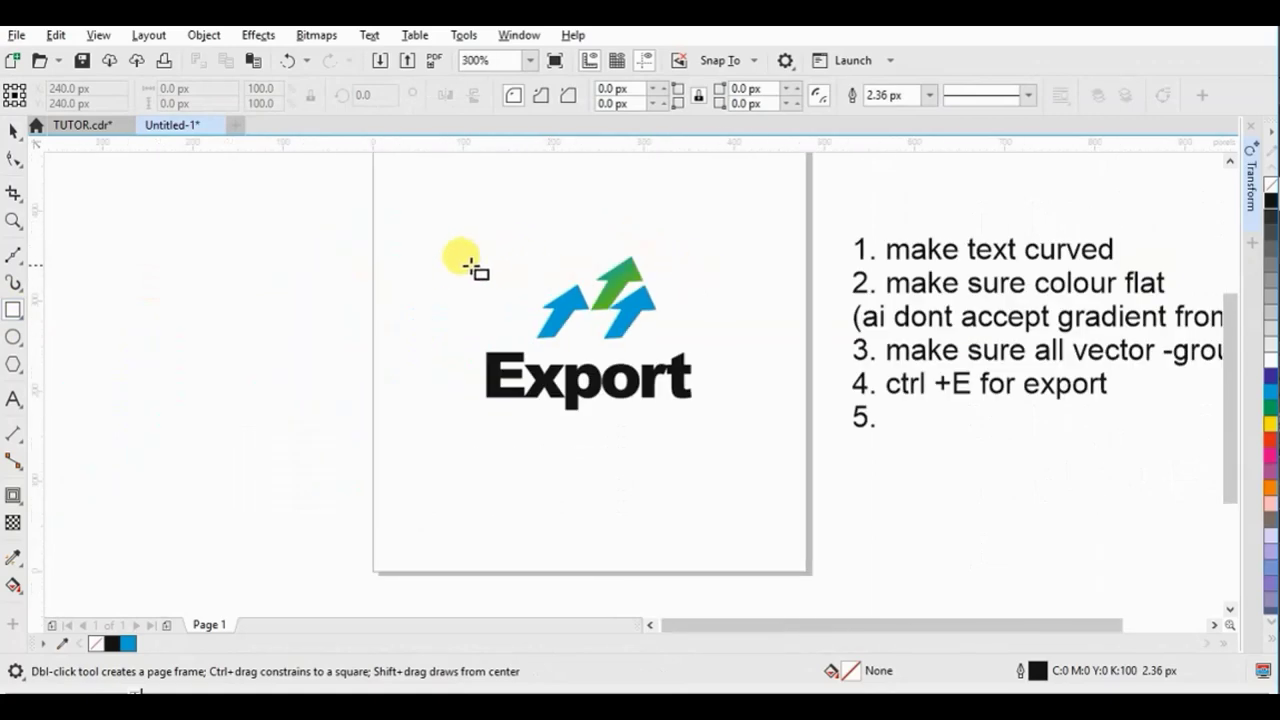
scroll(460, 263, up, 2)
drag(452, 256, 484, 288)
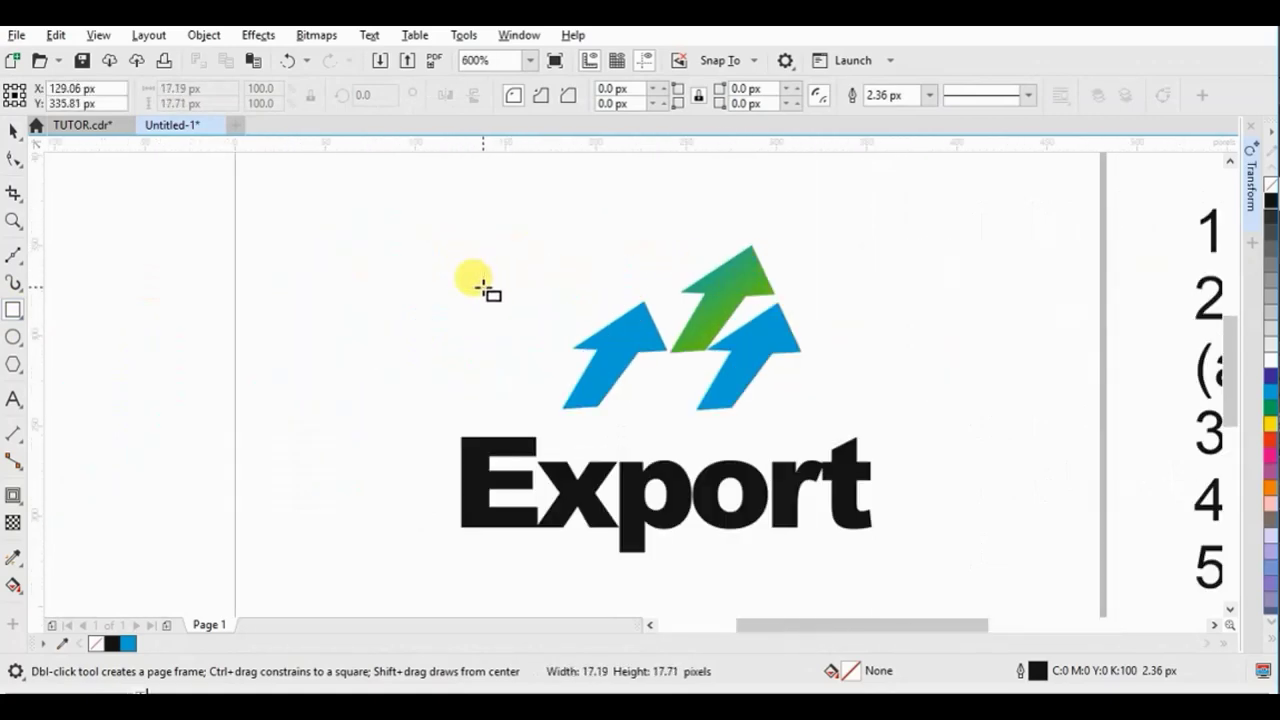
click(14, 558)
scroll(526, 277, up, 2)
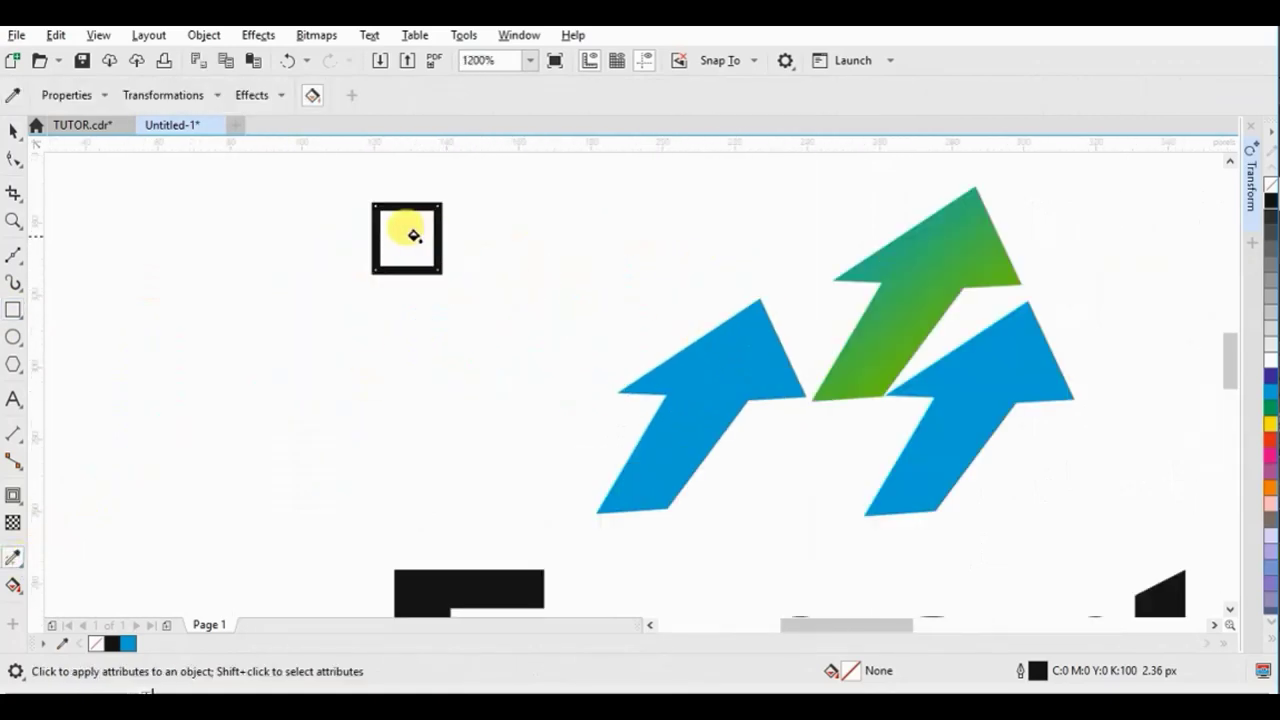
click(413, 235)
click(13, 131)
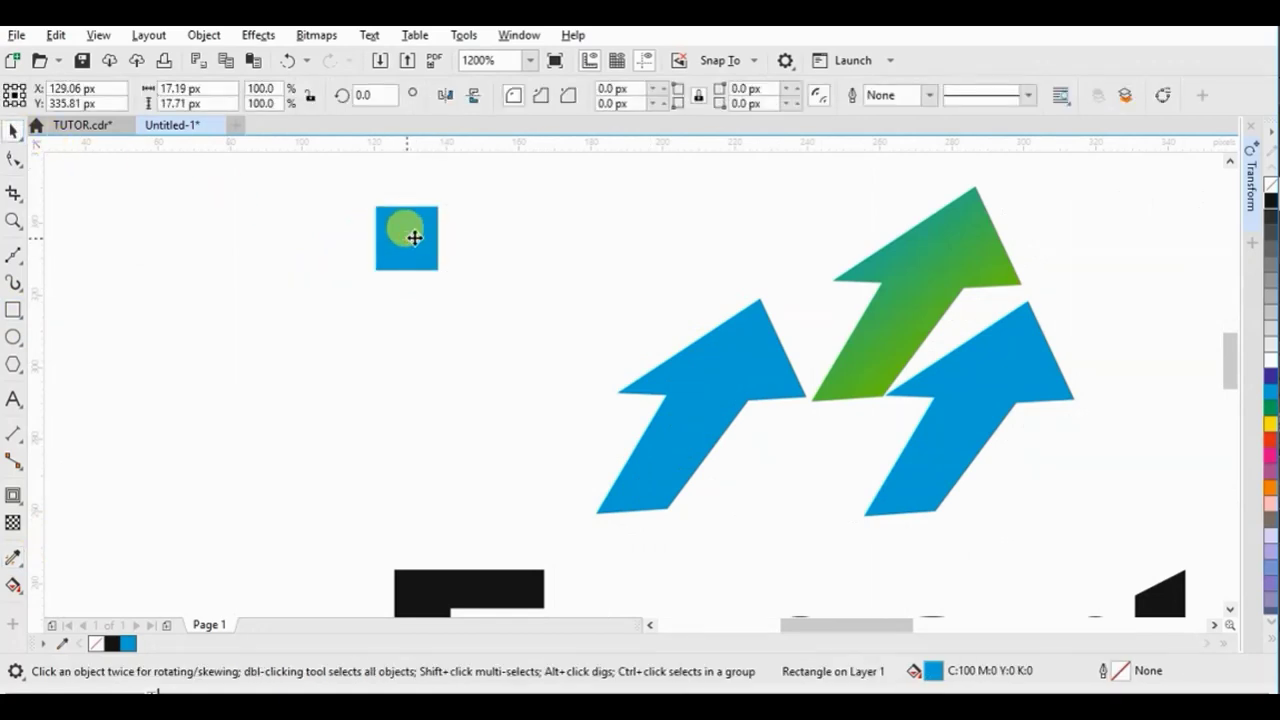
Step: Place a copy of the square below and apply a colour sampled from the green arrow
drag(406, 234, 420, 400)
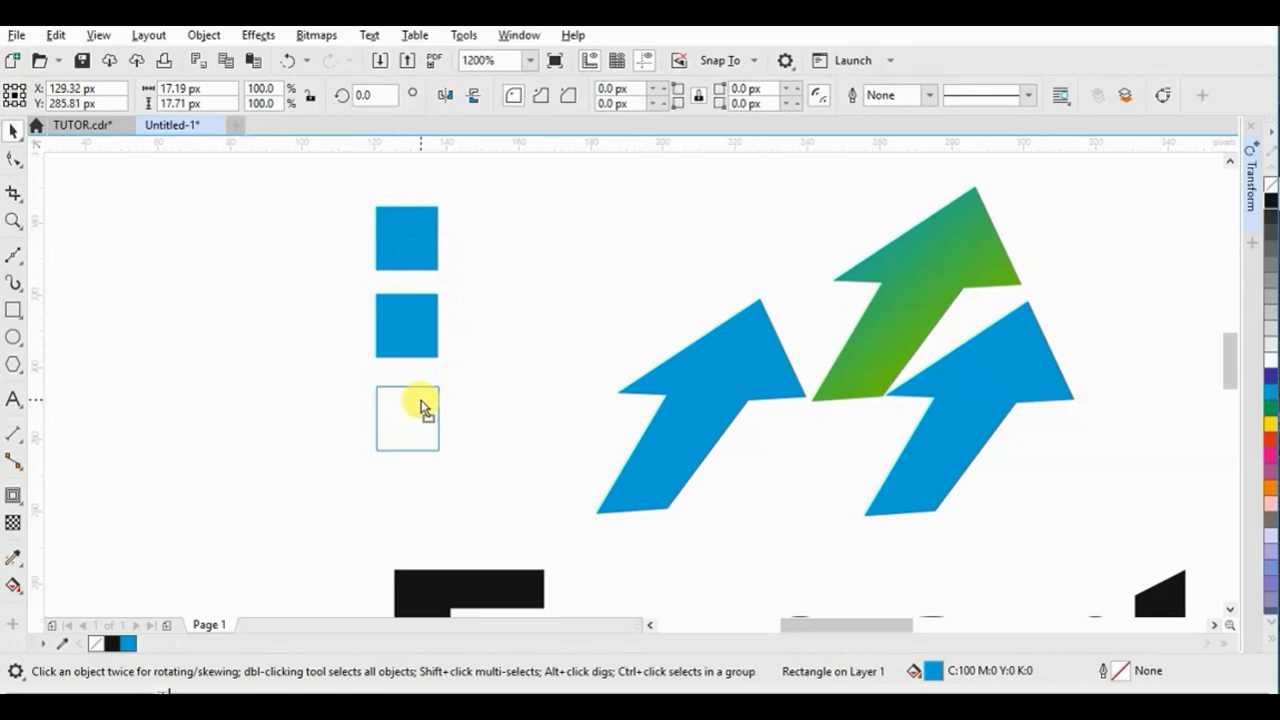
click(20, 566)
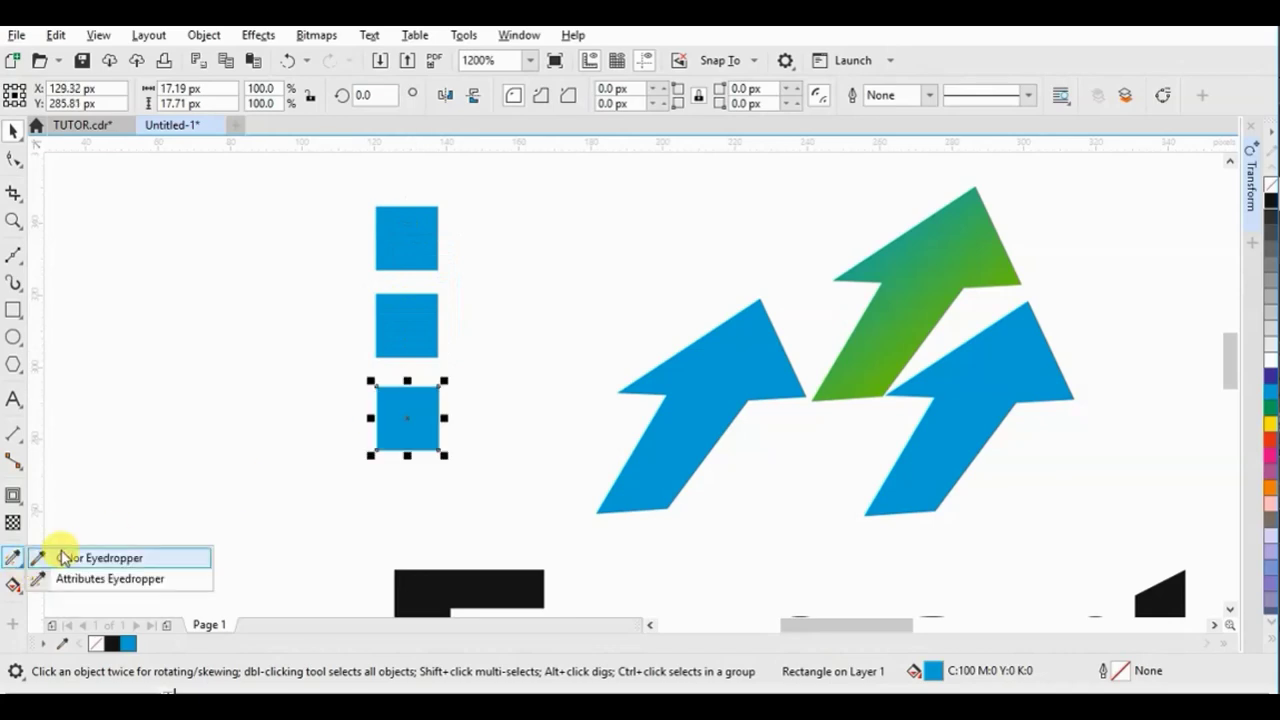
click(80, 557)
click(886, 244)
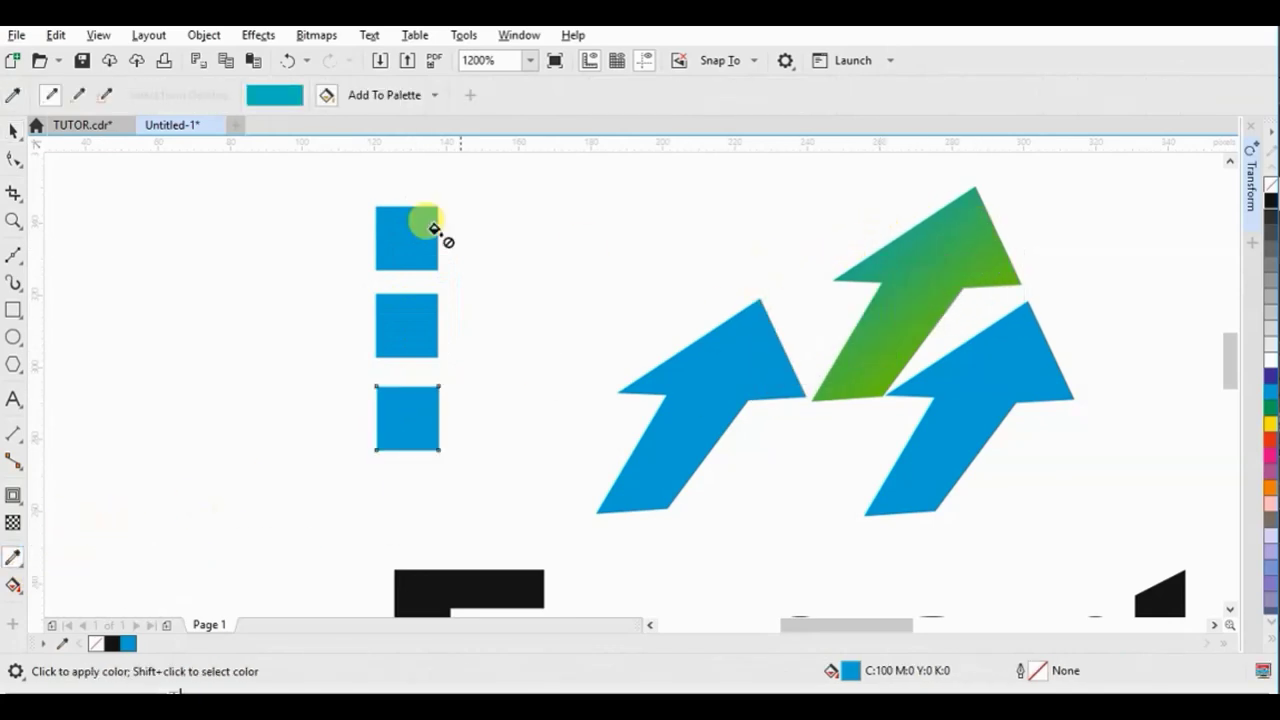
click(391, 306)
Step: Fill the bottom square with the green sampled from the middle arrow
click(13, 125)
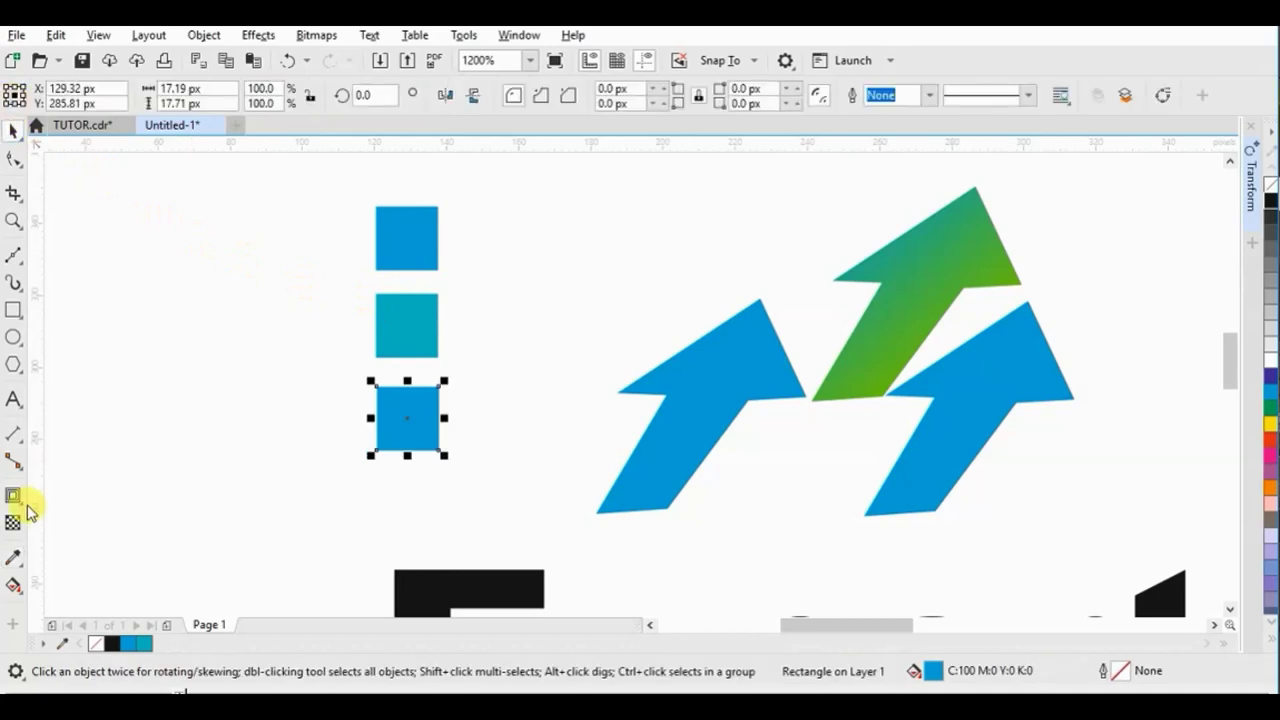
click(14, 557)
click(1000, 262)
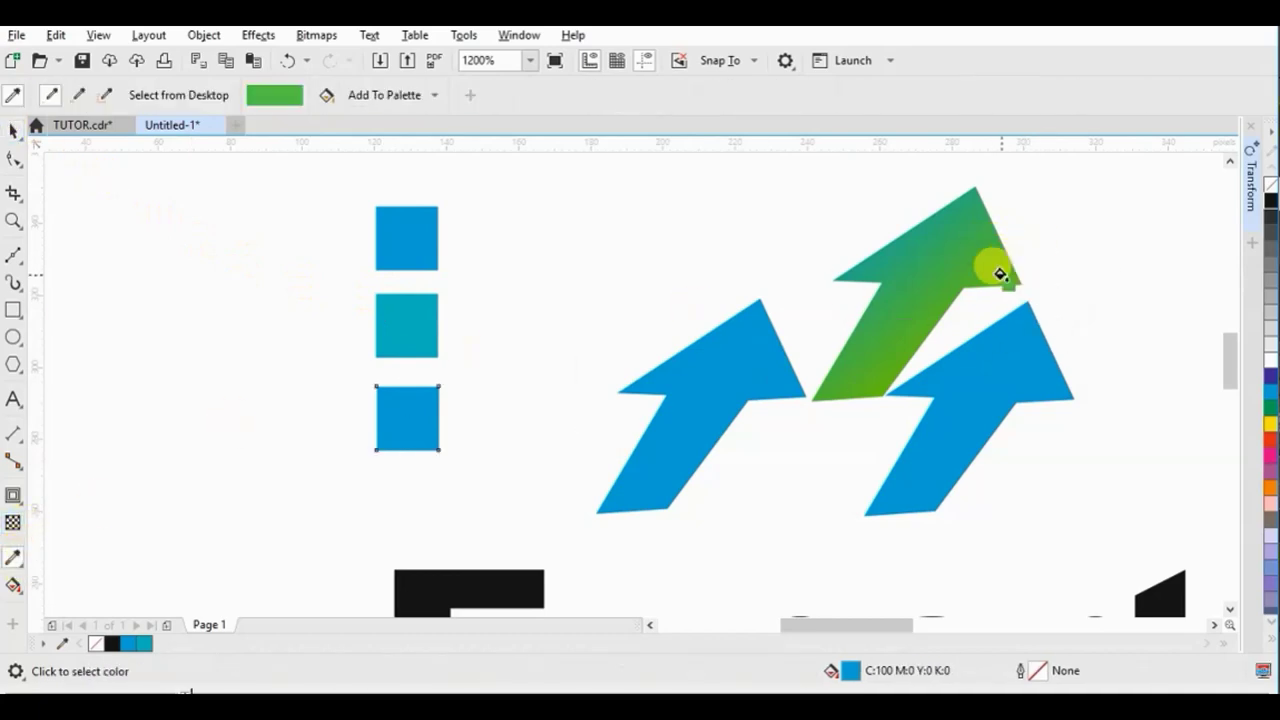
click(406, 395)
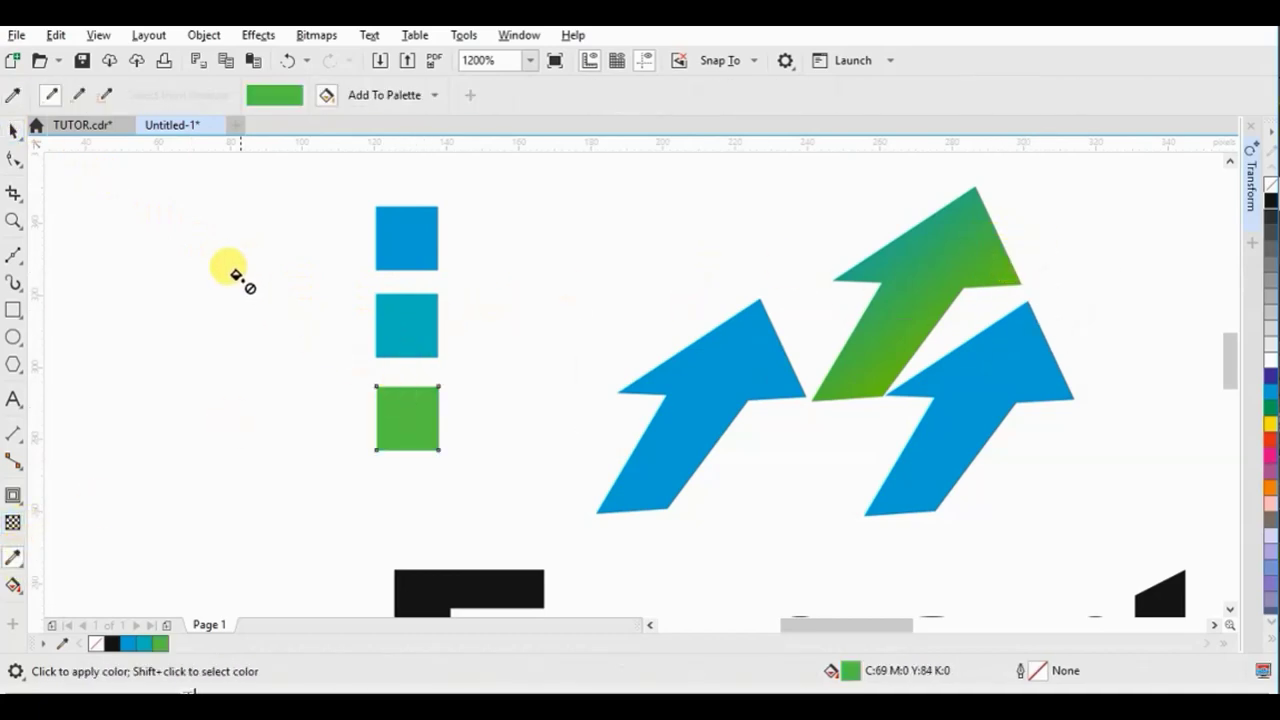
click(13, 128)
click(299, 302)
scroll(514, 324, down, 1)
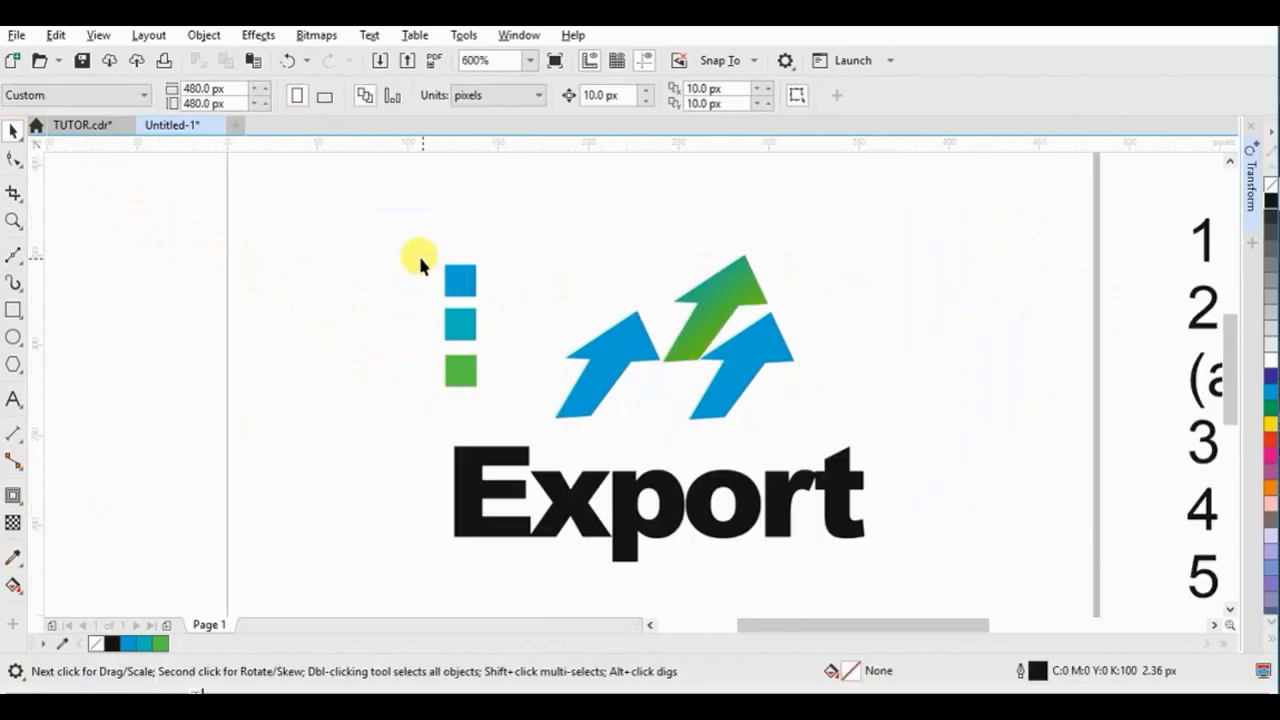
scroll(394, 285, down, 1)
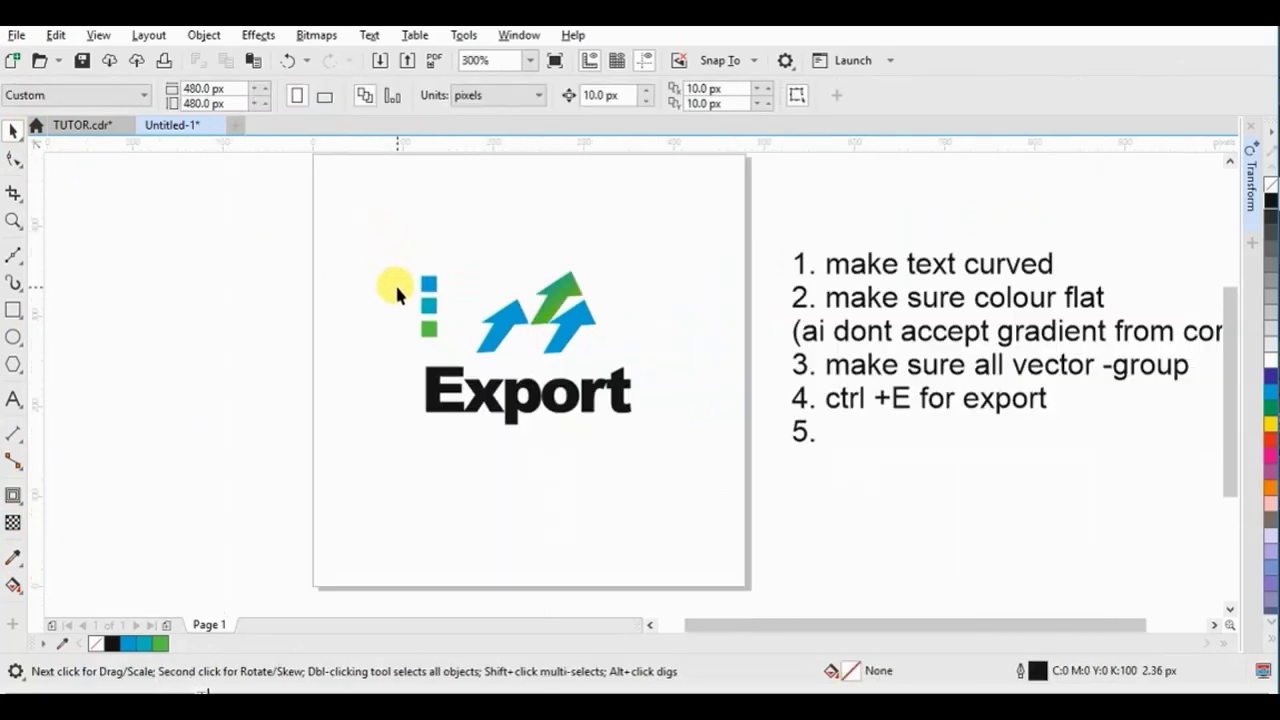
Step: Highlight each checklist note line in turn, then delete the whole notes text block
click(1027, 275)
drag(1051, 264, 771, 264)
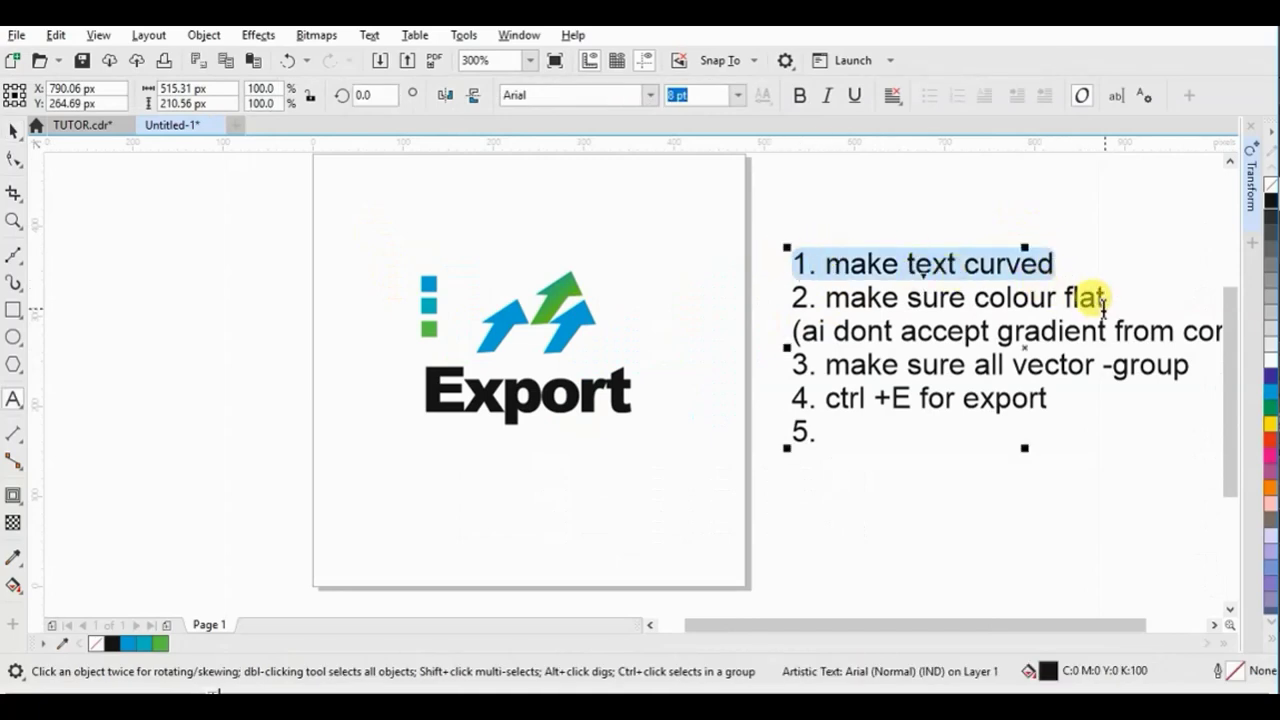
drag(1104, 297, 794, 297)
scroll(871, 312, down, 1)
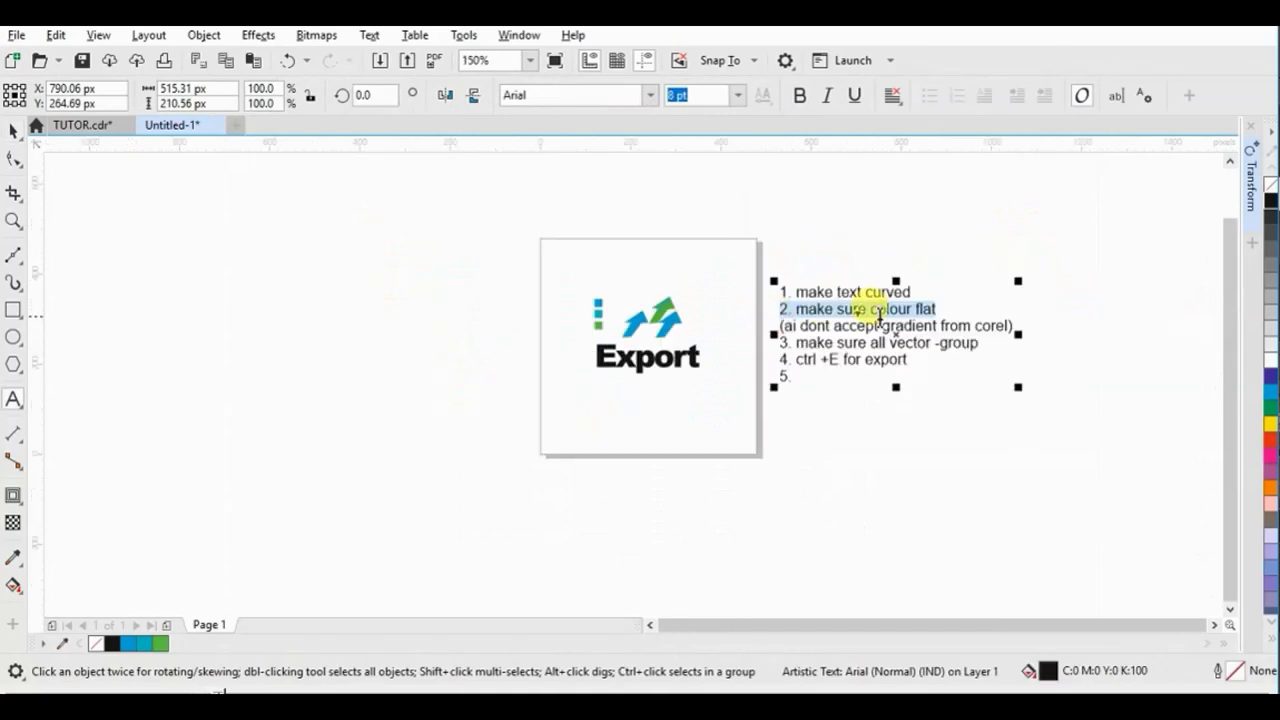
scroll(900, 312, up, 1)
drag(652, 337, 1136, 341)
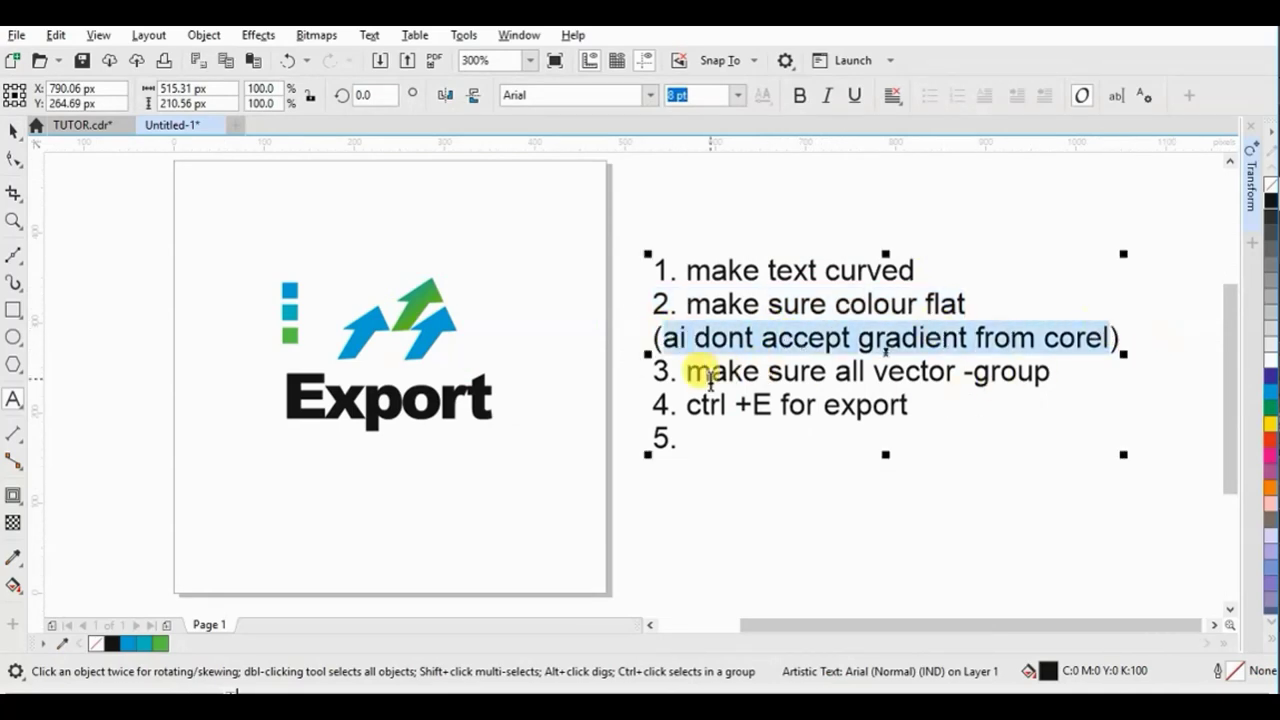
drag(688, 371, 1062, 372)
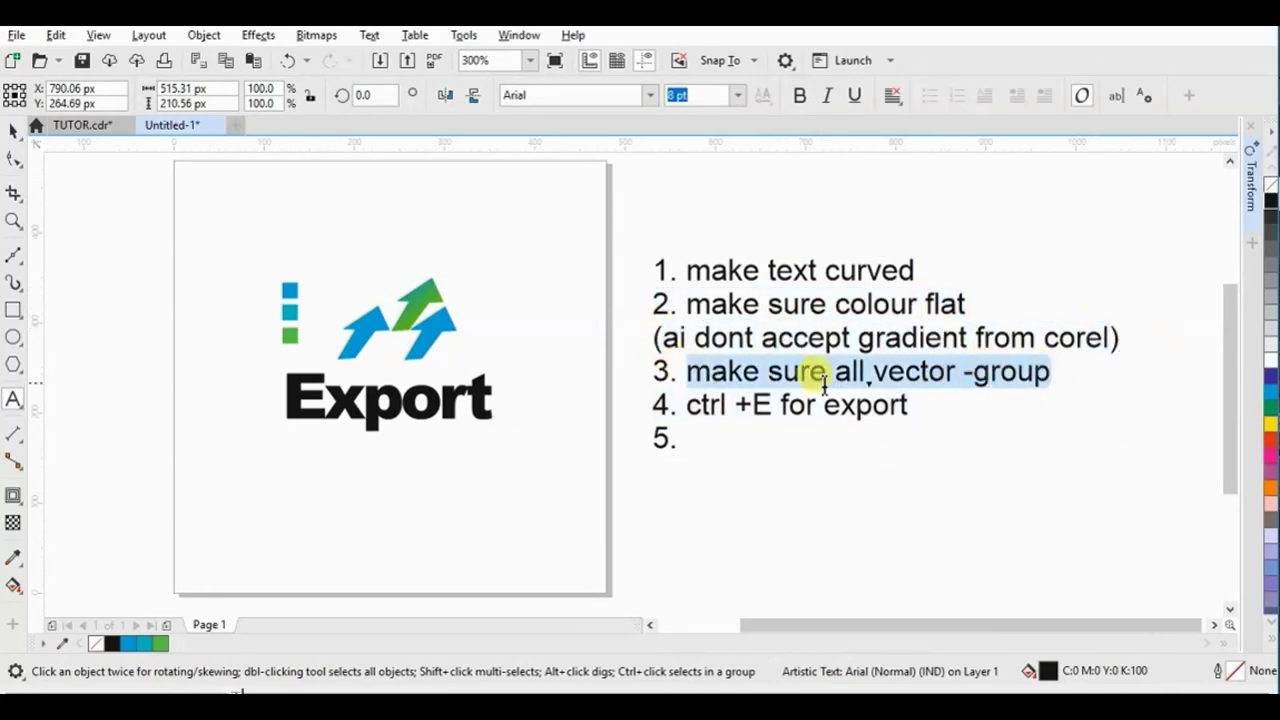
drag(686, 404, 910, 404)
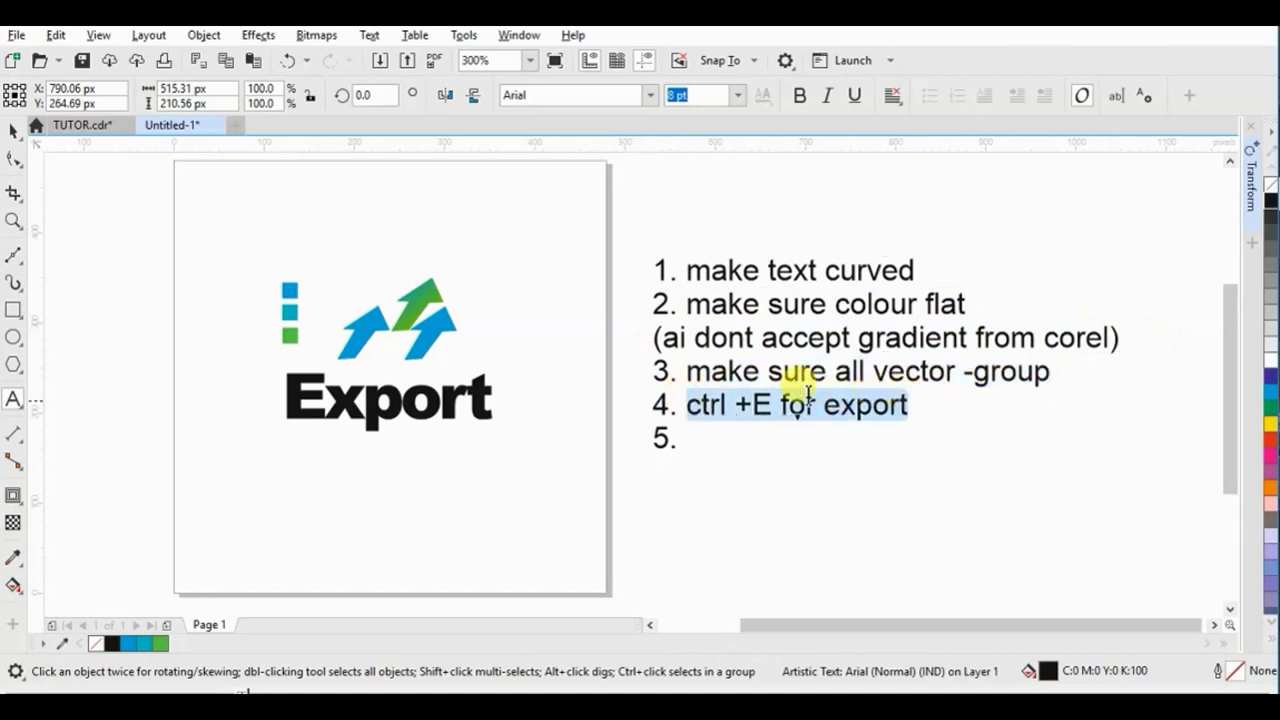
key(ctrl+space)
key(Delete)
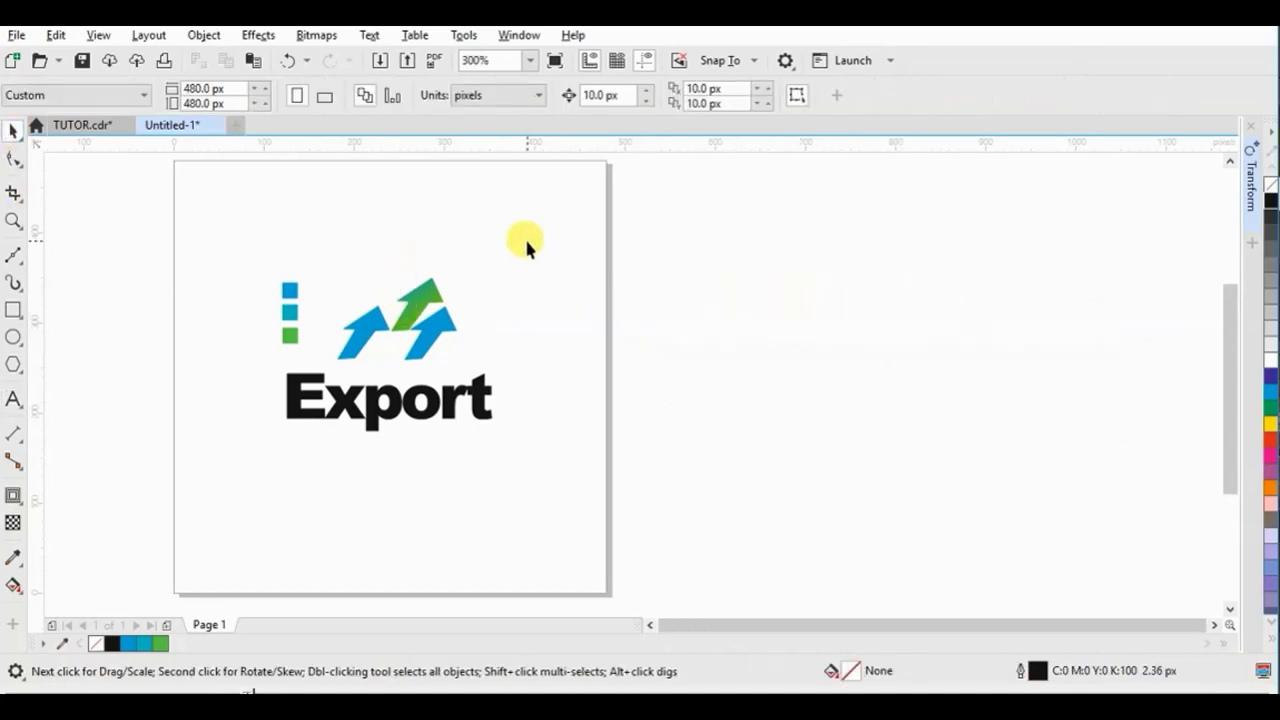
Step: Select all seven logo objects and group them into one
key(ctrl+a)
right_click(328, 400)
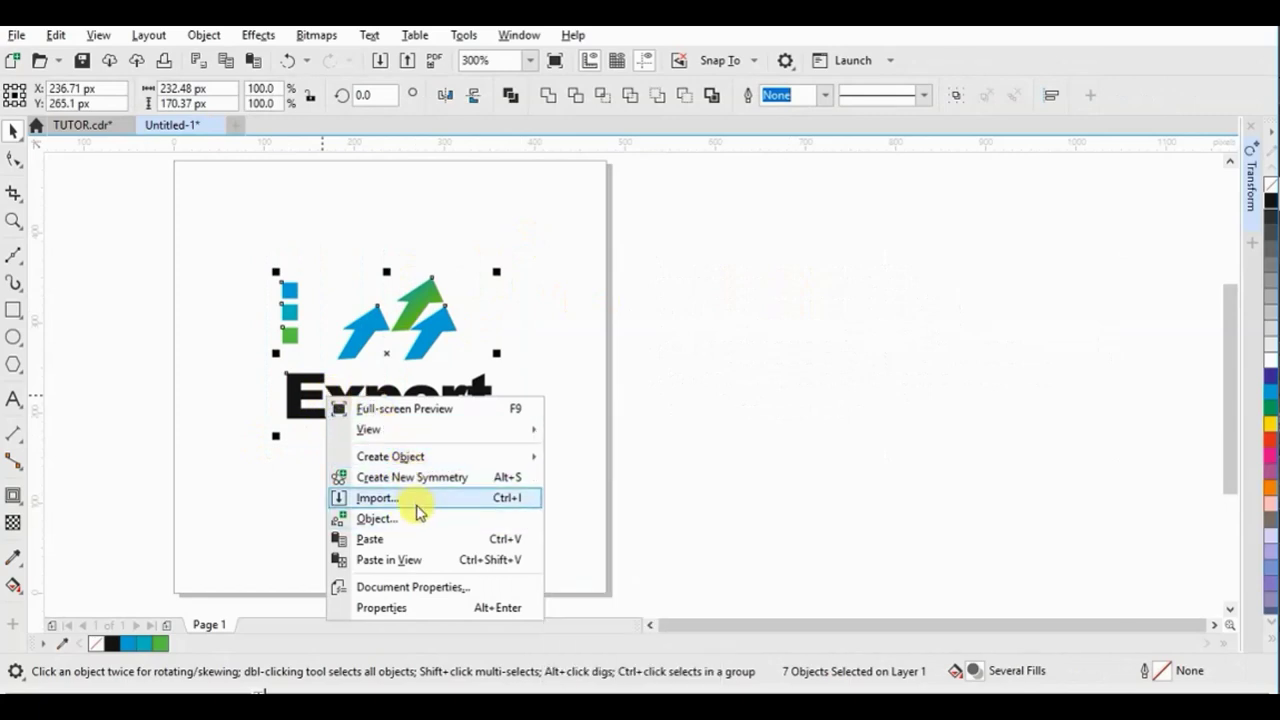
click(395, 308)
right_click(390, 305)
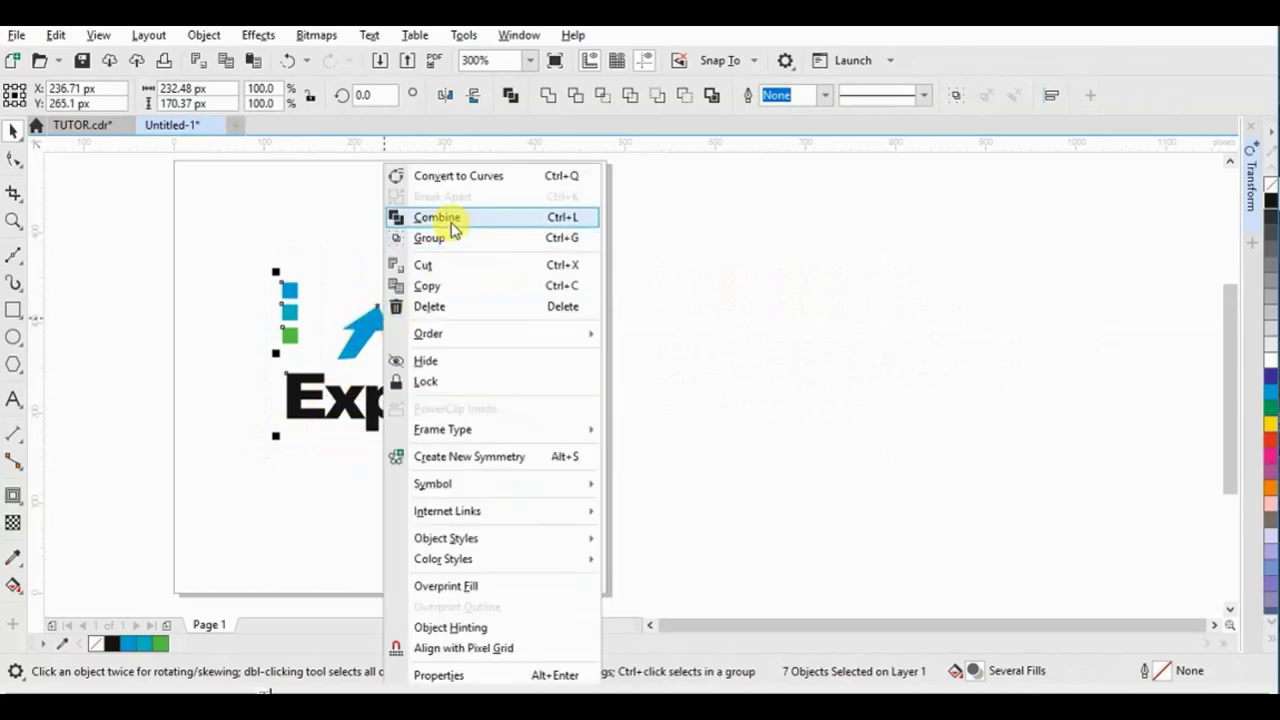
click(452, 240)
click(16, 35)
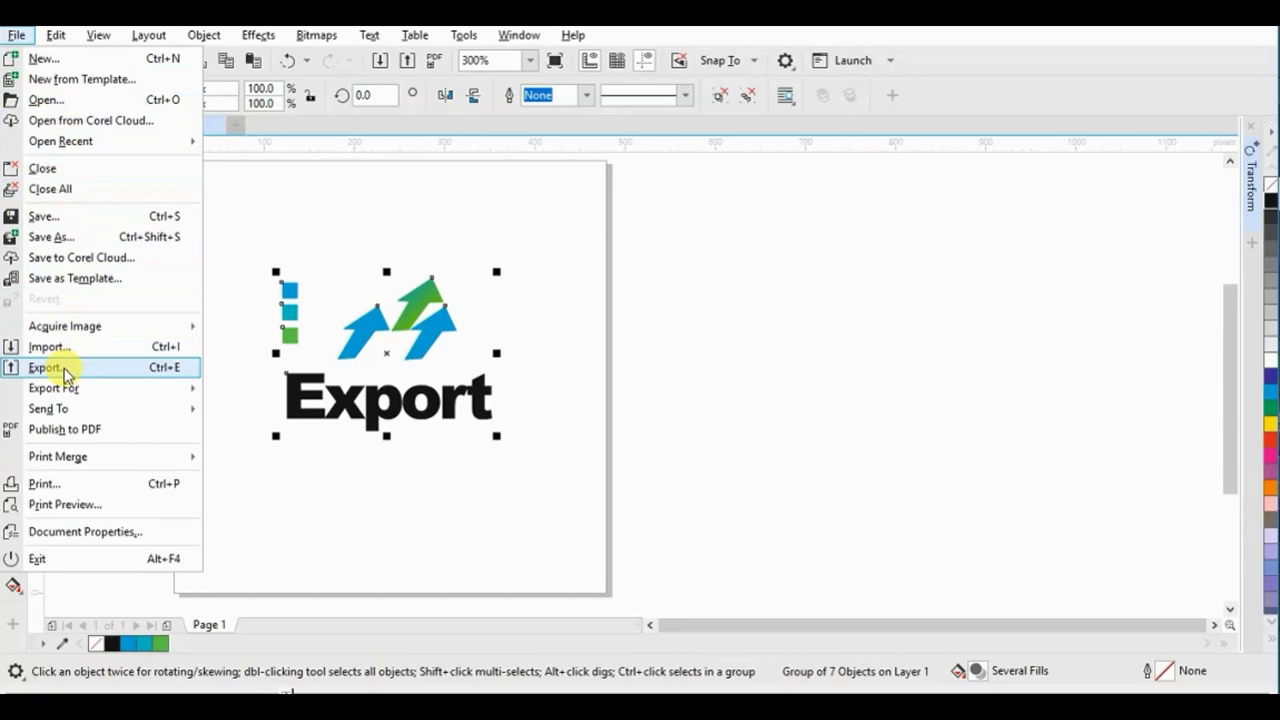
Step: Export the logo as an Adobe Illustrator (AI) file named export
click(64, 368)
text(type file name)
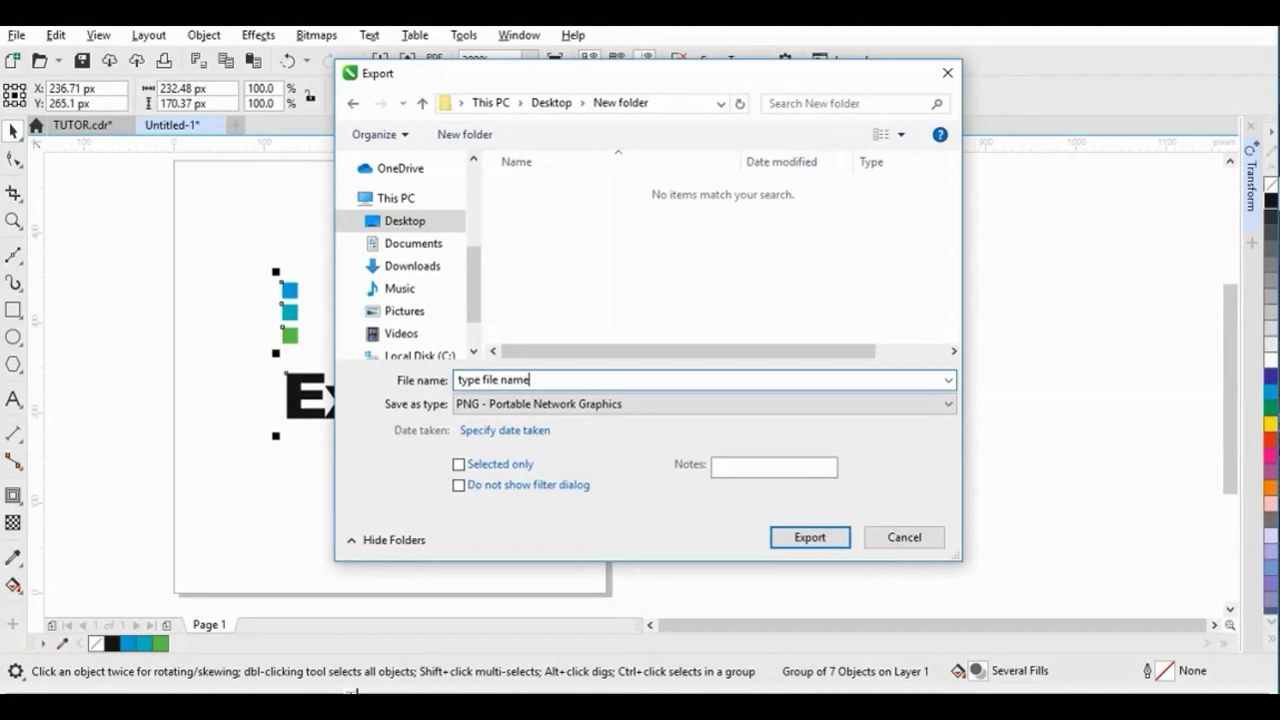
key(ctrl+a)
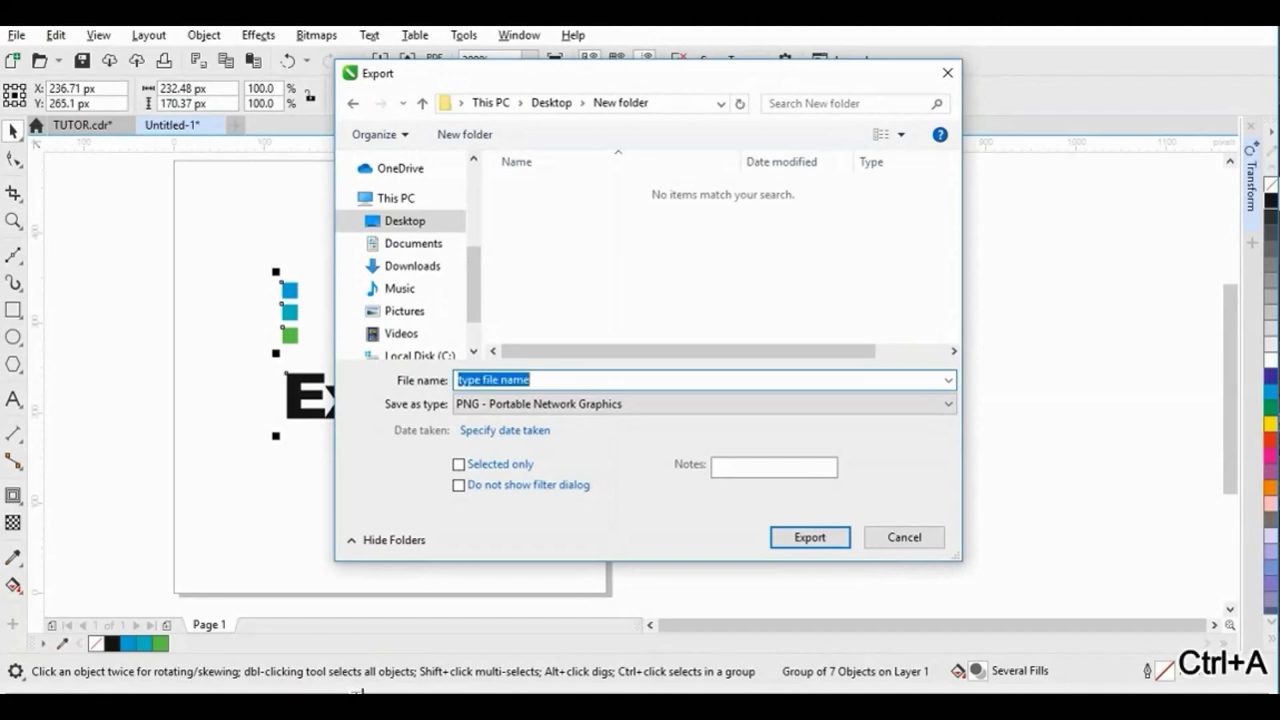
key(BackSpace)
text(export)
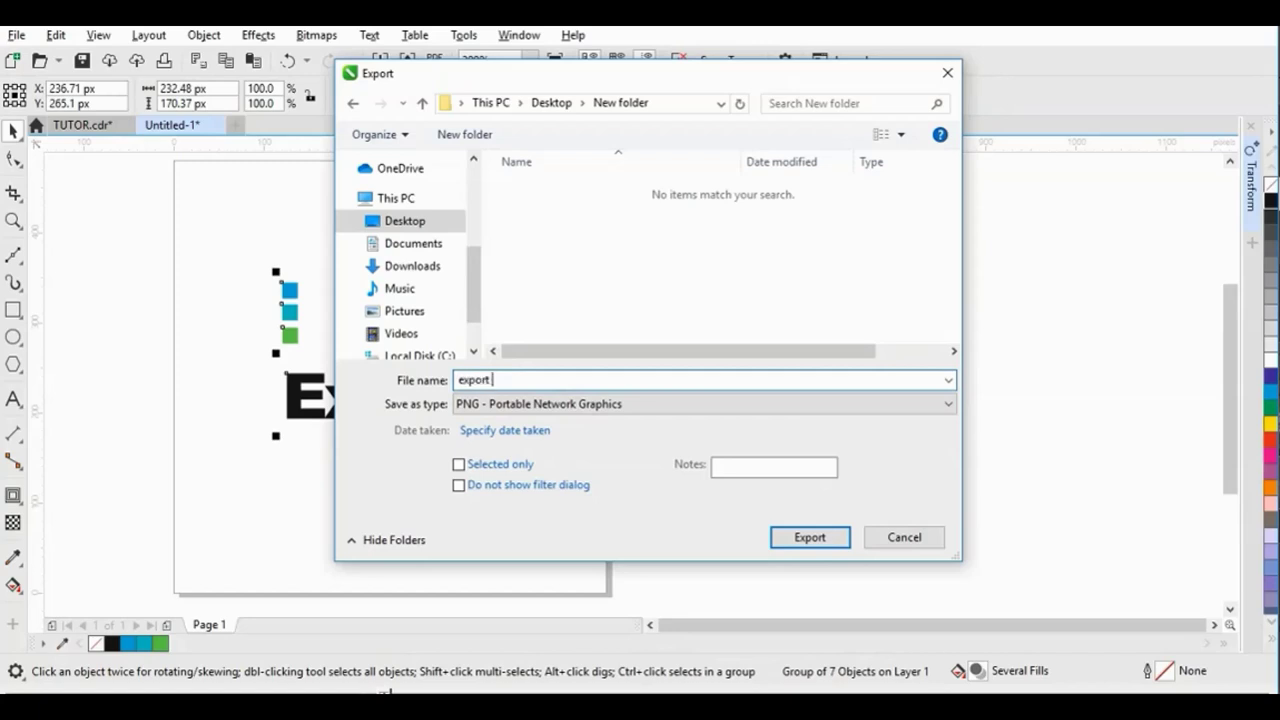
click(694, 404)
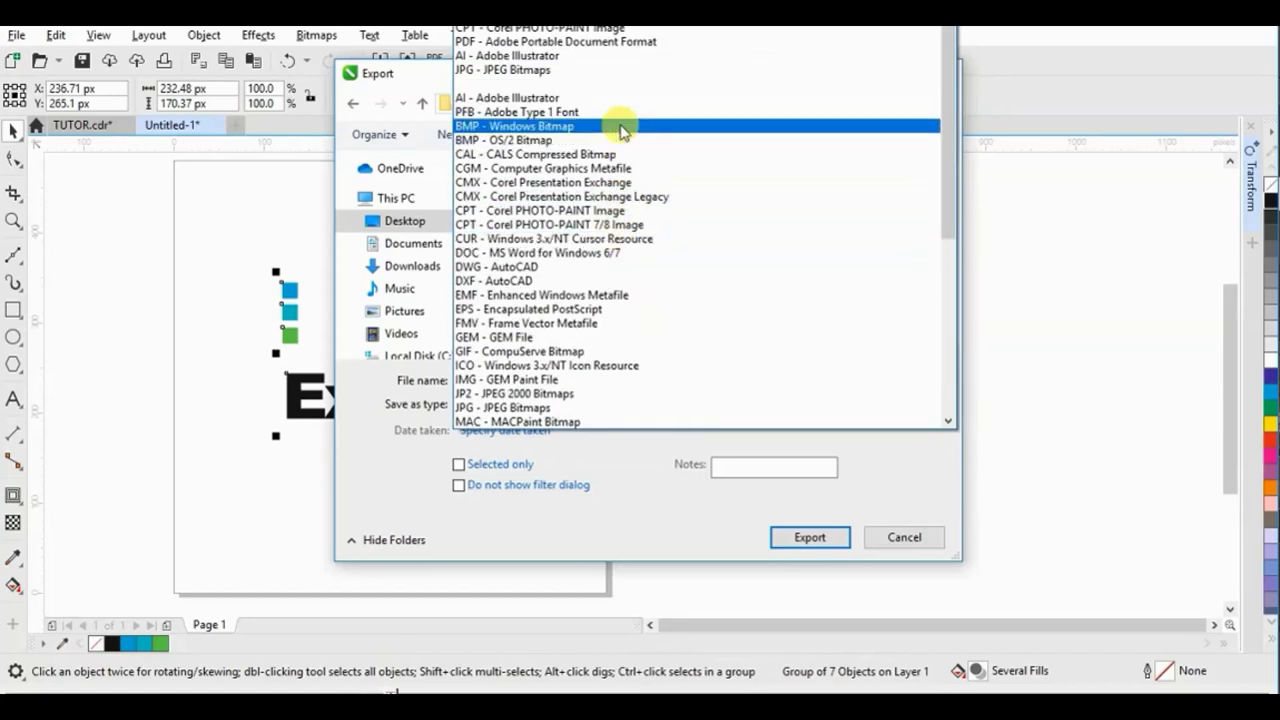
click(621, 57)
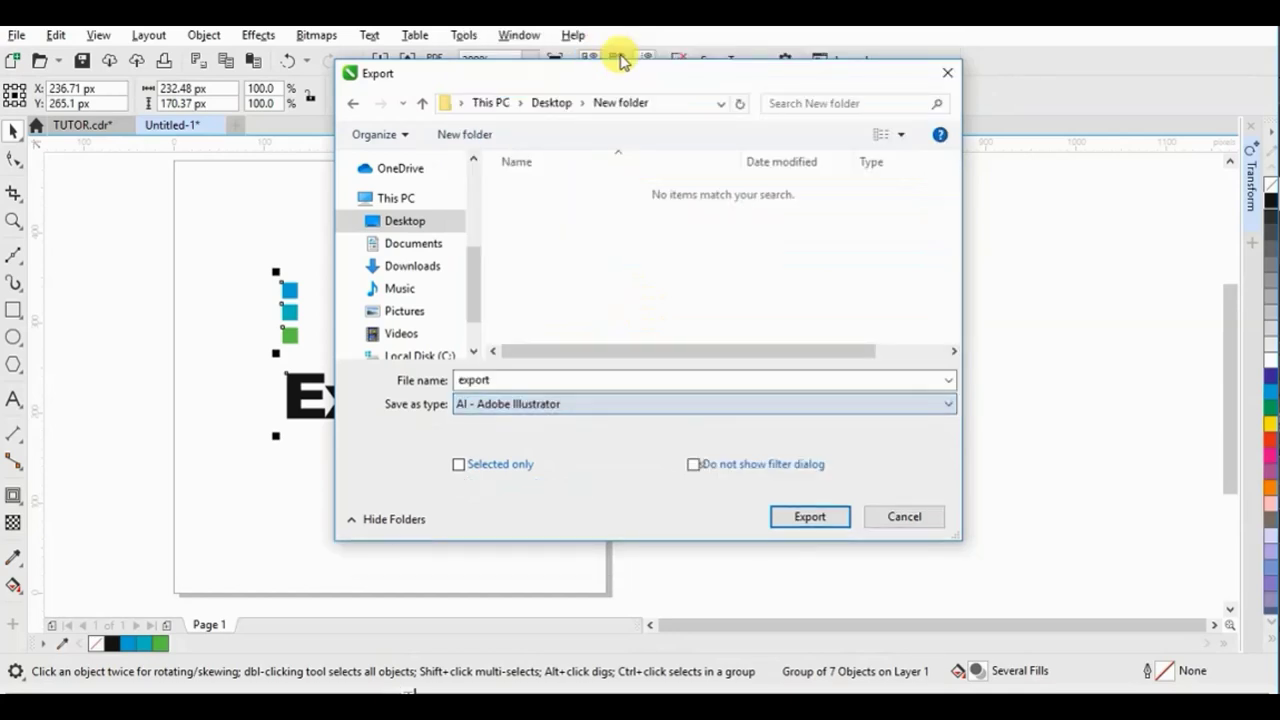
click(810, 518)
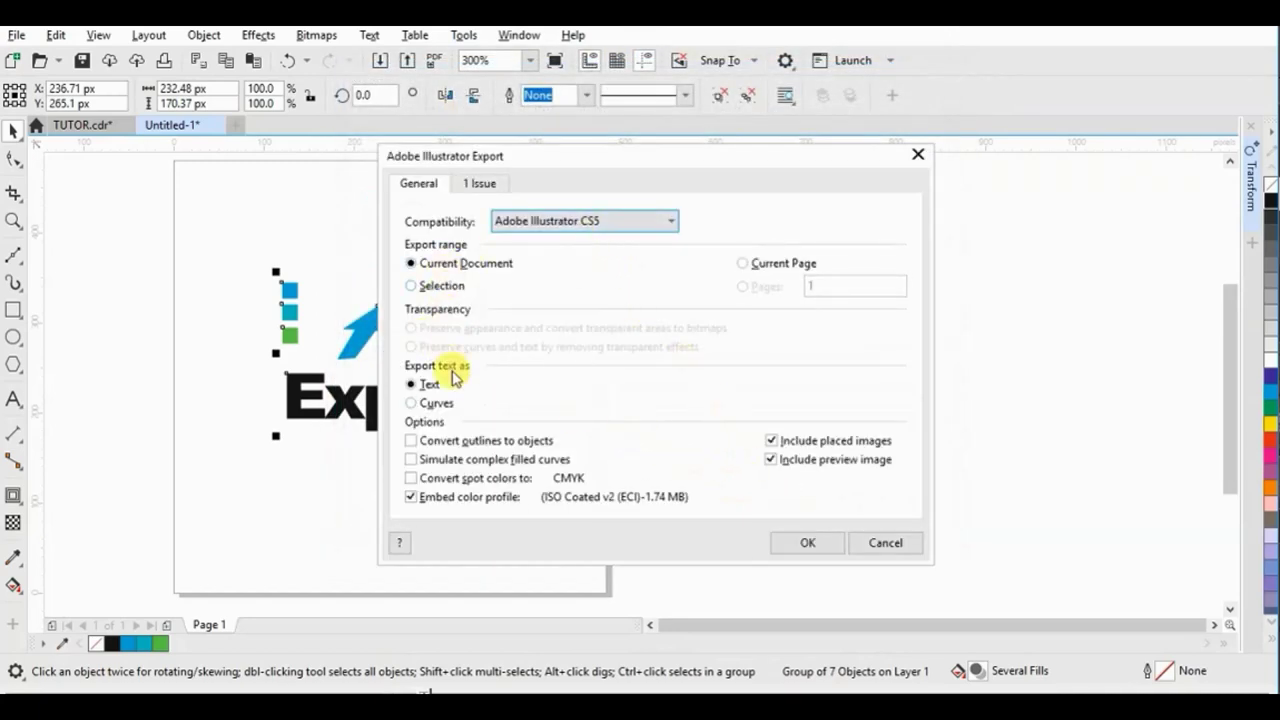
Step: Set the AI export options to text as curves, compatible with Illustrator CS6
click(432, 403)
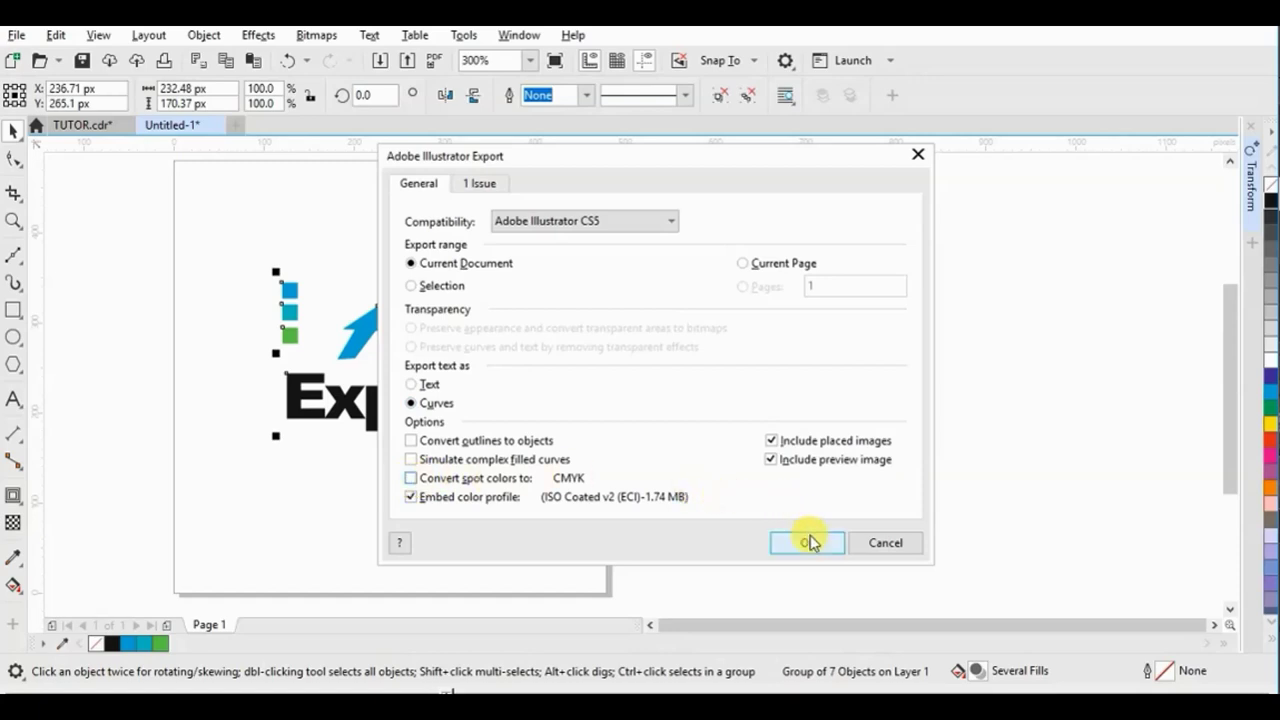
click(665, 220)
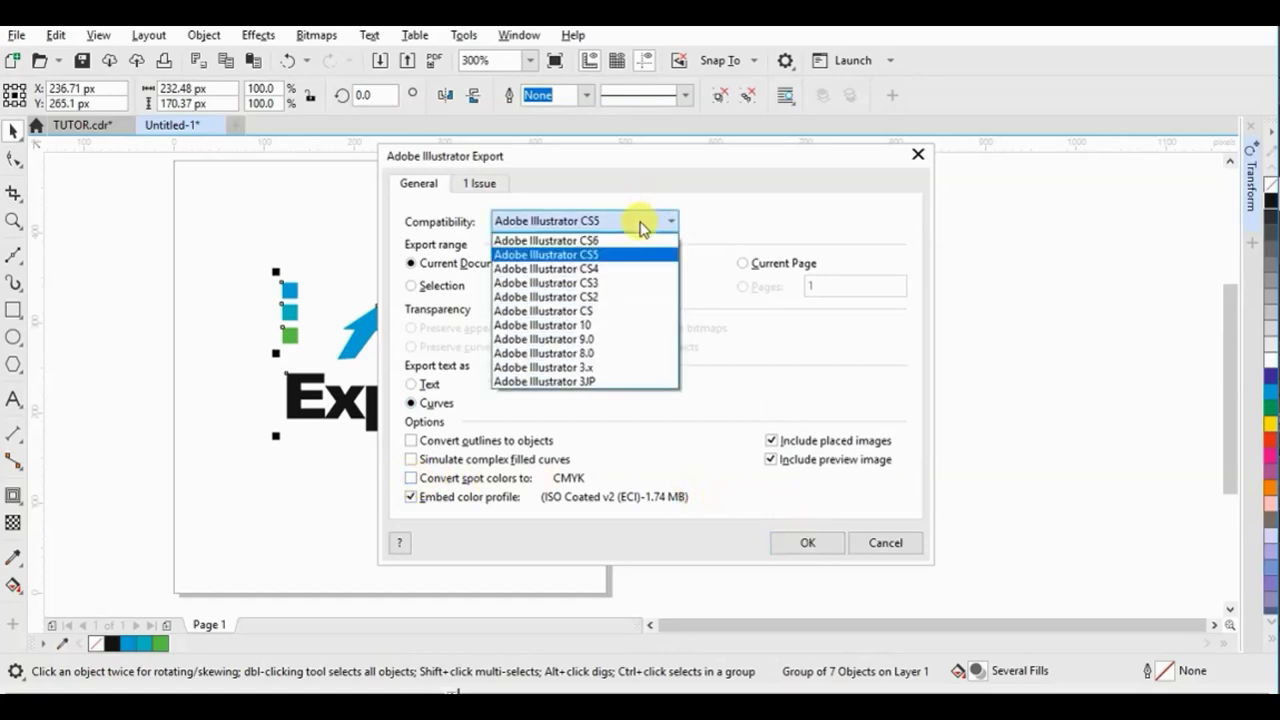
click(640, 242)
click(815, 545)
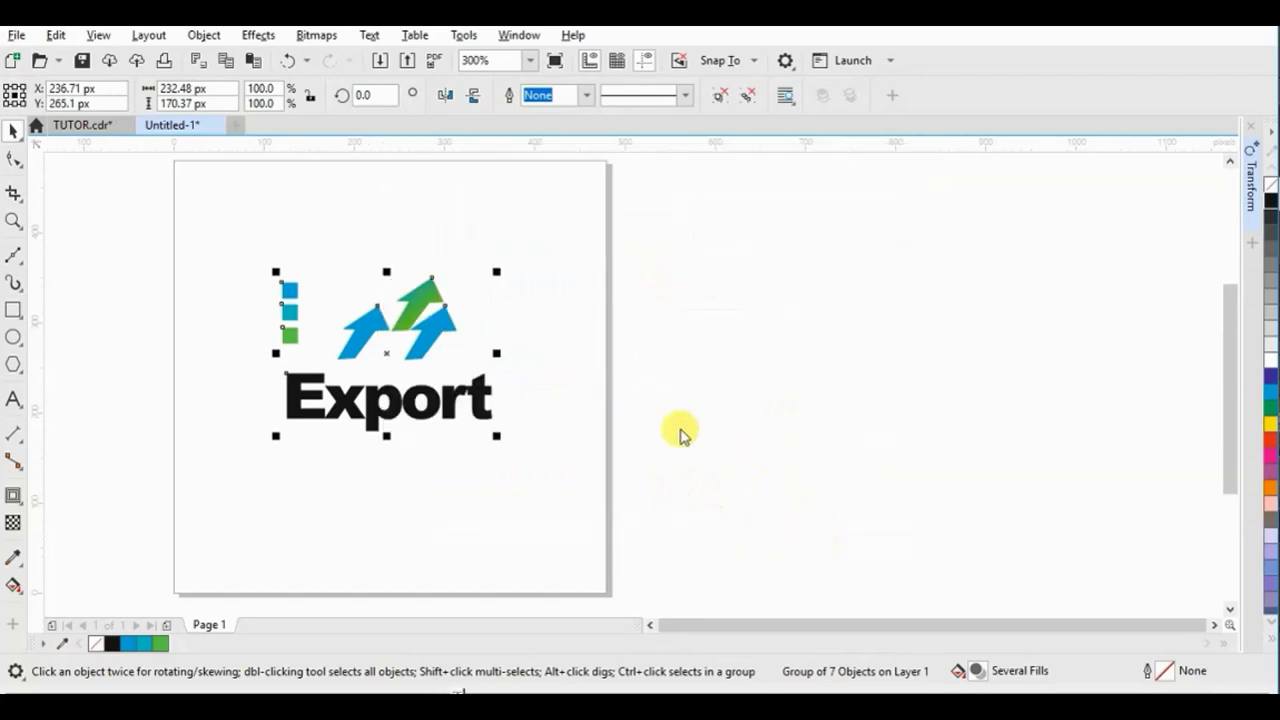
Step: Export the logo again, this time choosing the EPS format
click(16, 35)
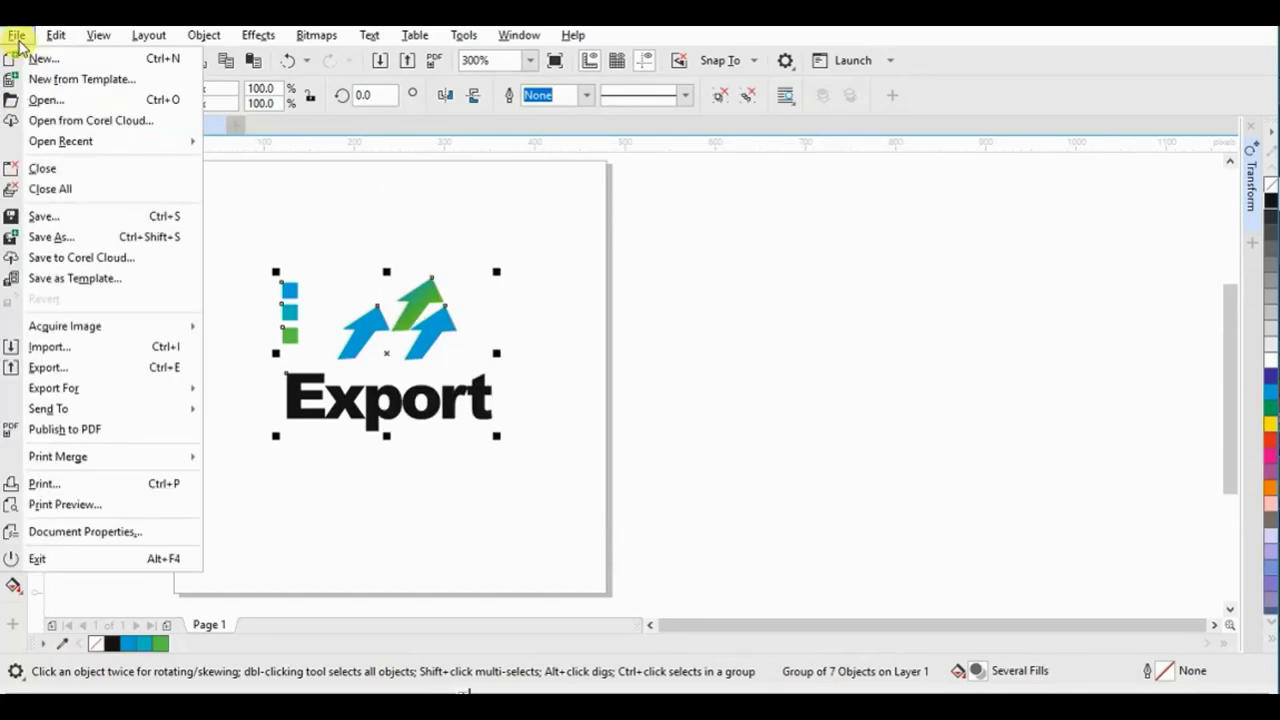
click(507, 354)
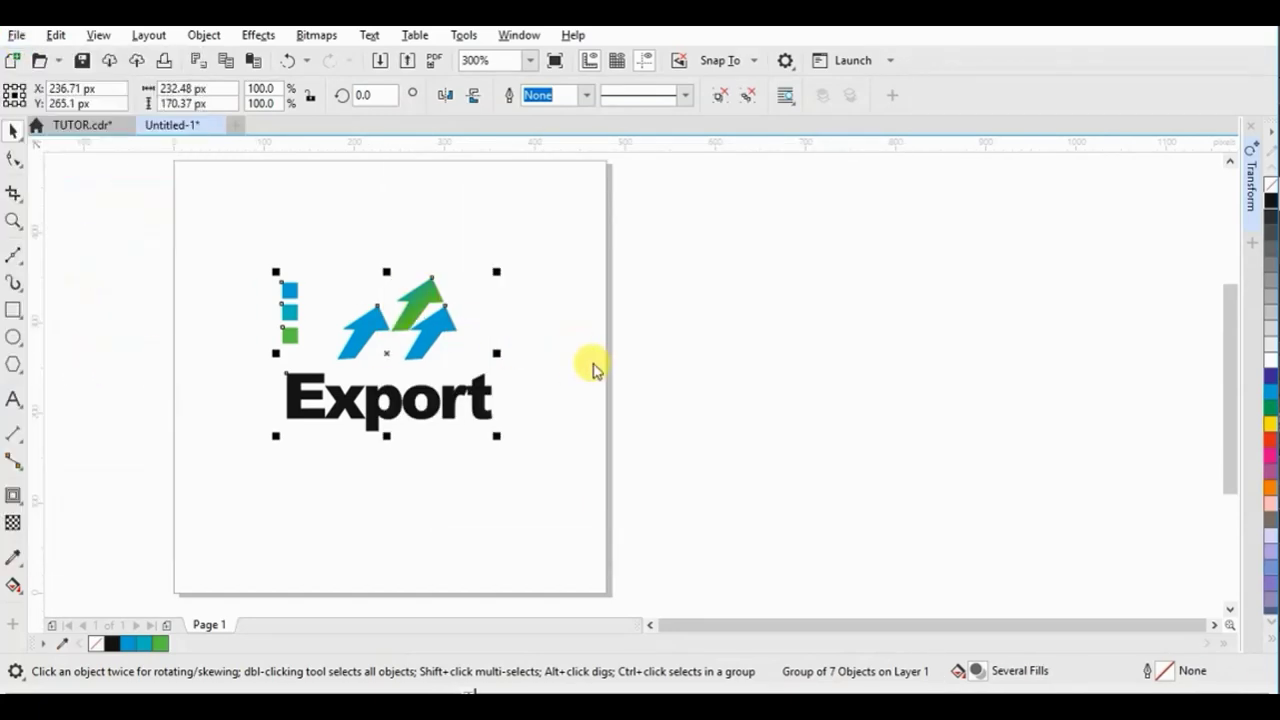
key(ctrl+e)
click(594, 405)
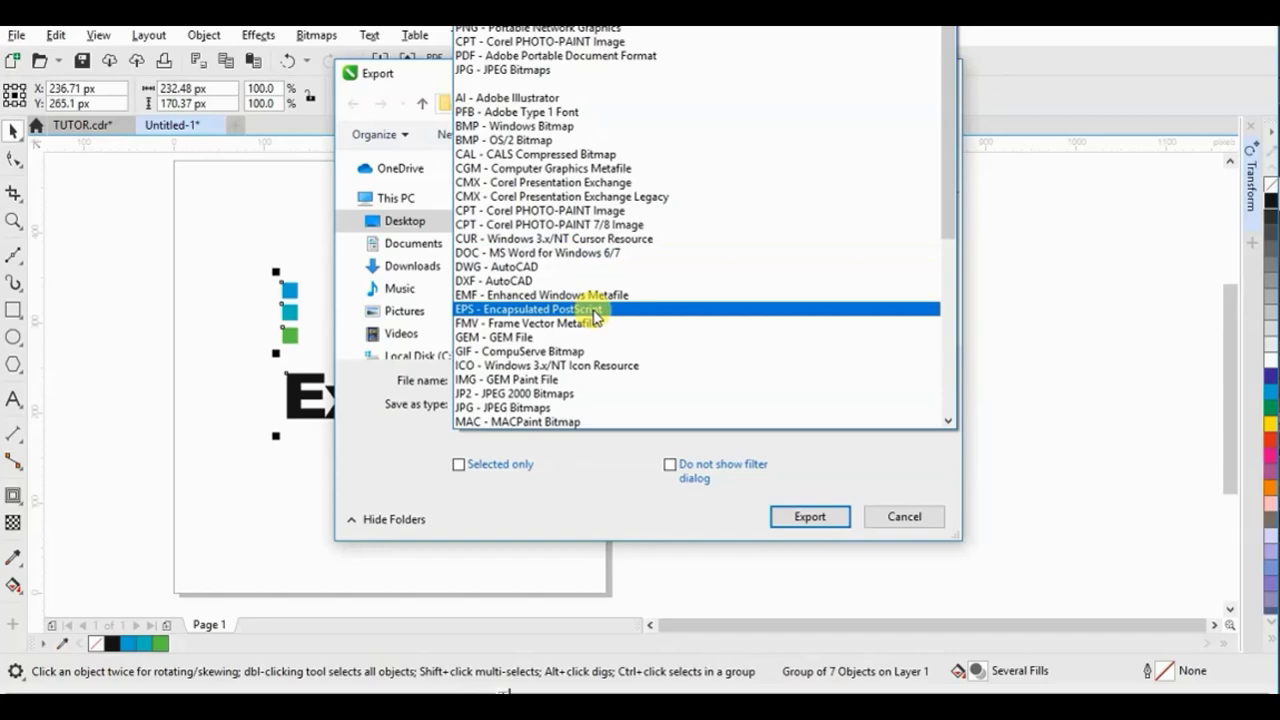
click(596, 316)
key(Return)
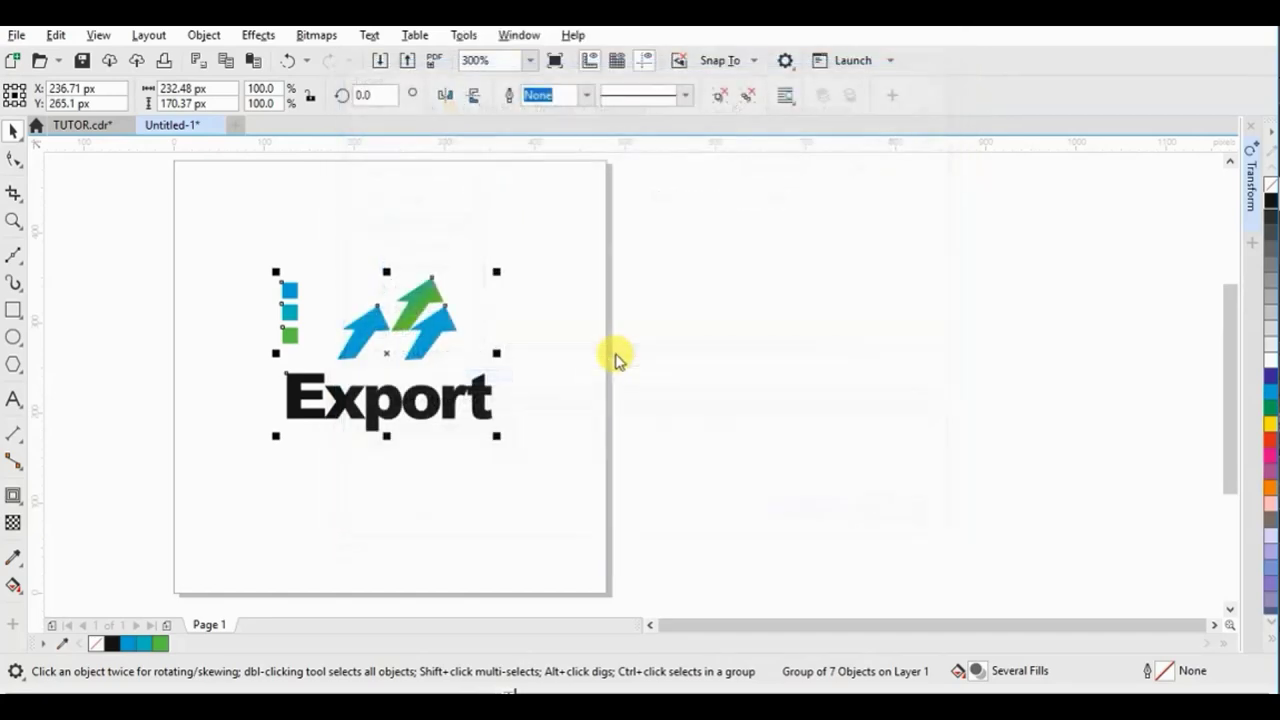
Step: Set EPS options: spot colours to RGB, RGB output, 300 dpi, text as curves
click(650, 249)
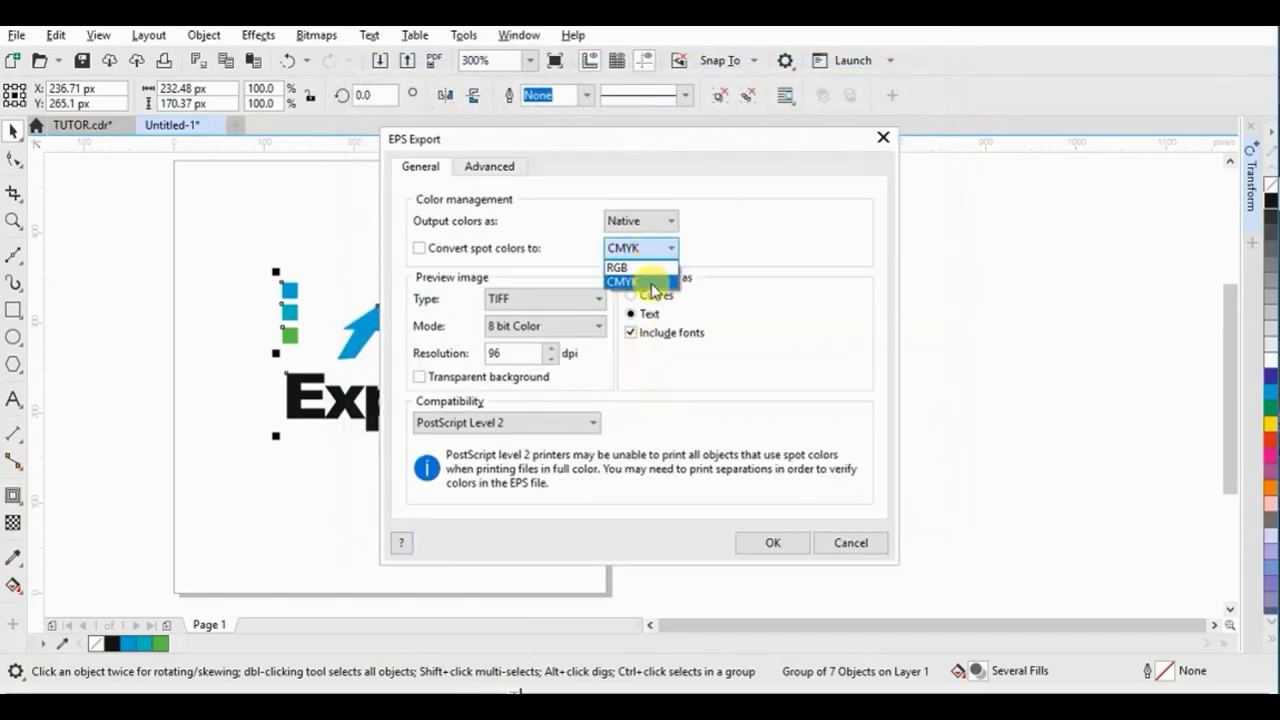
click(648, 264)
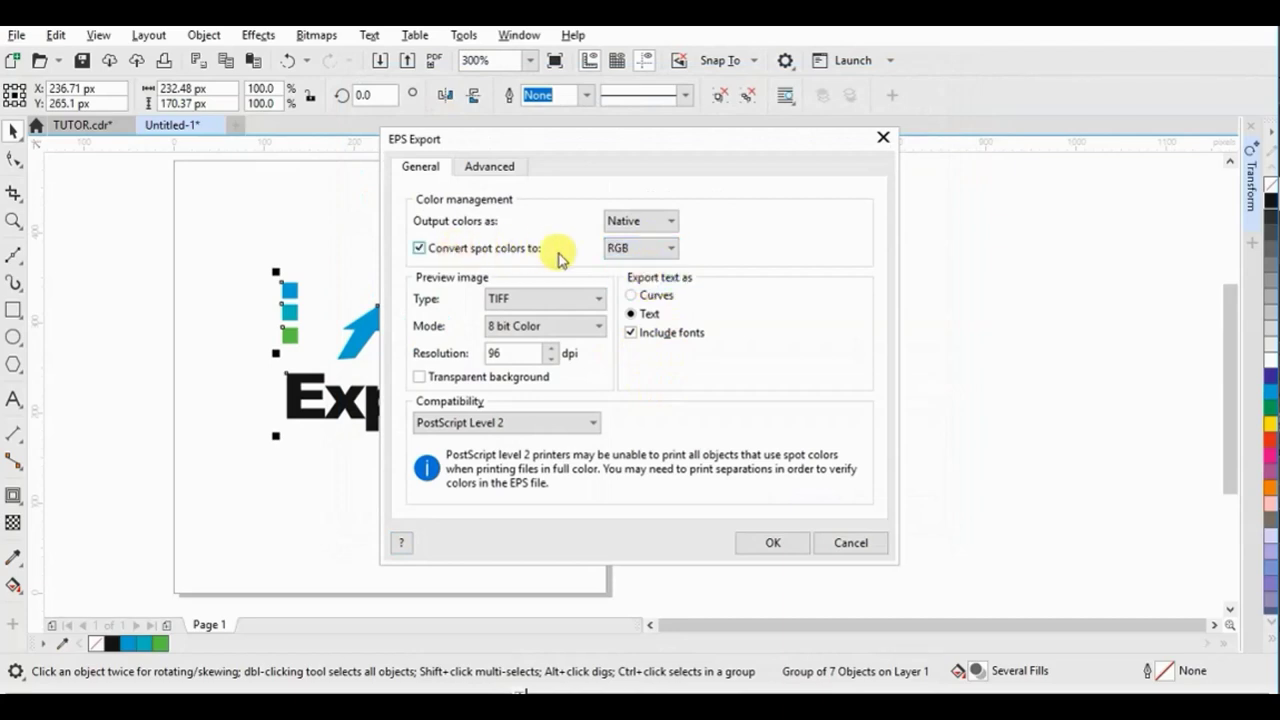
click(660, 221)
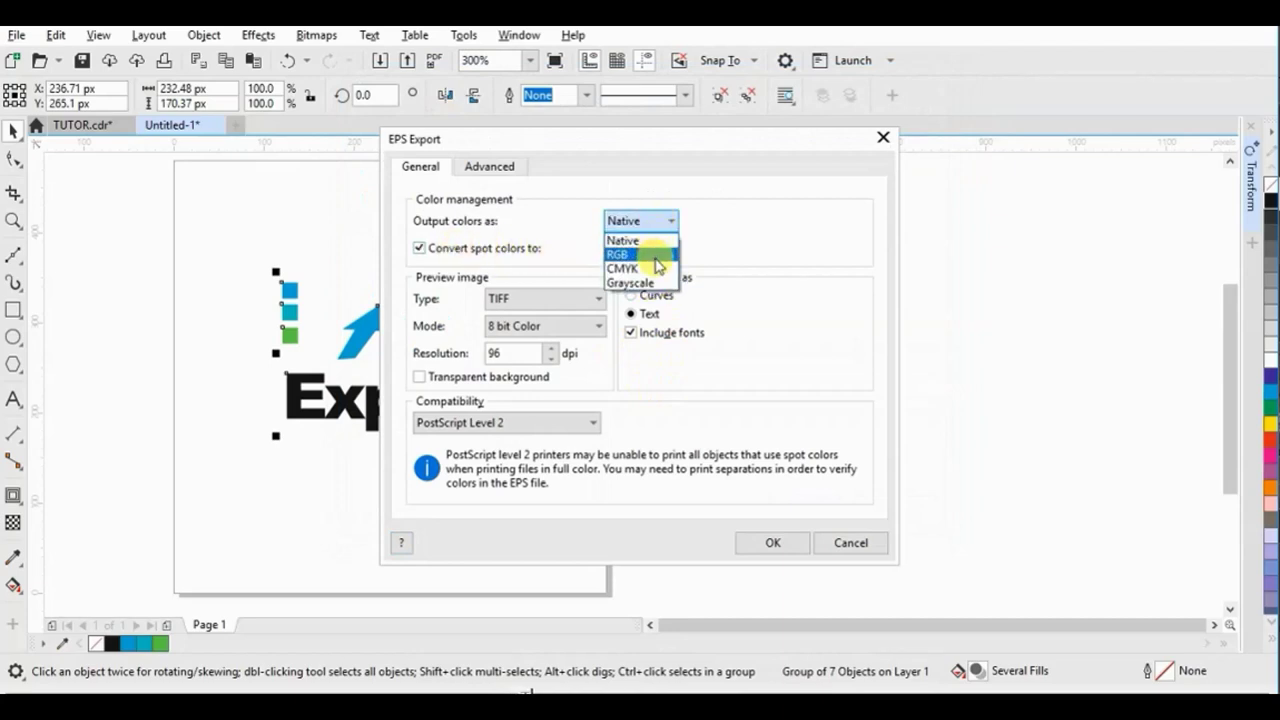
click(657, 256)
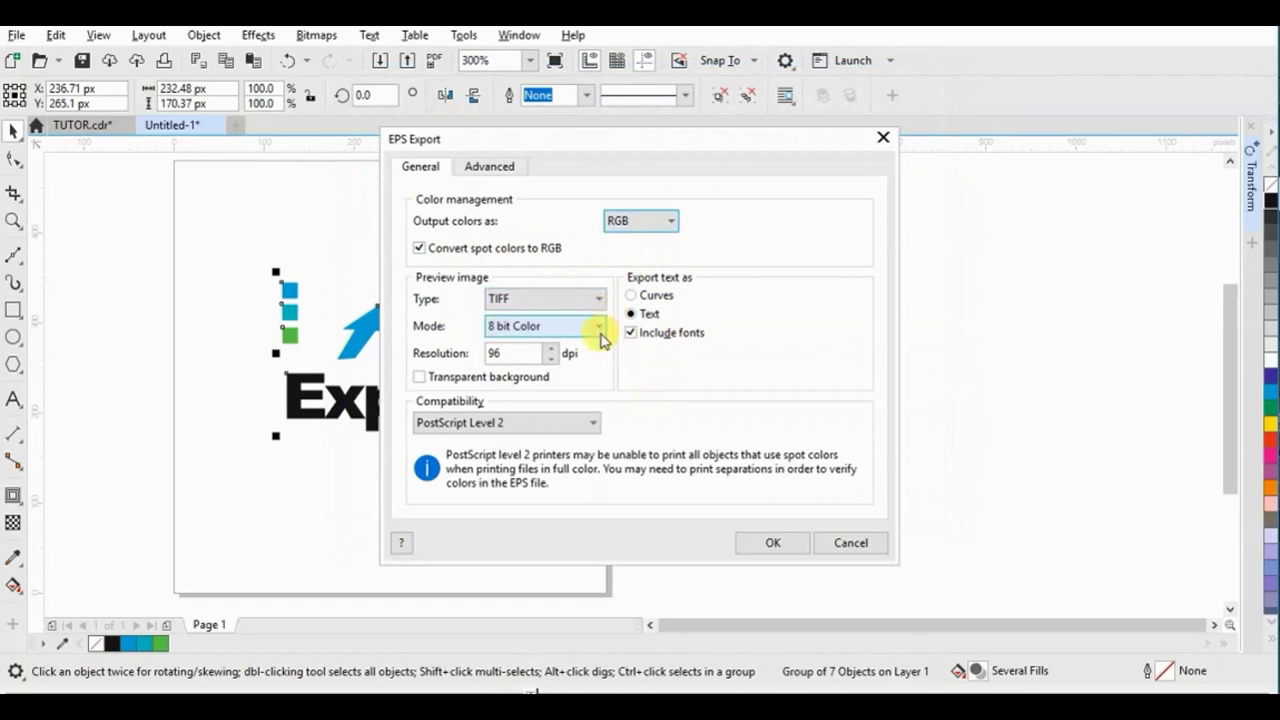
double_click(515, 353)
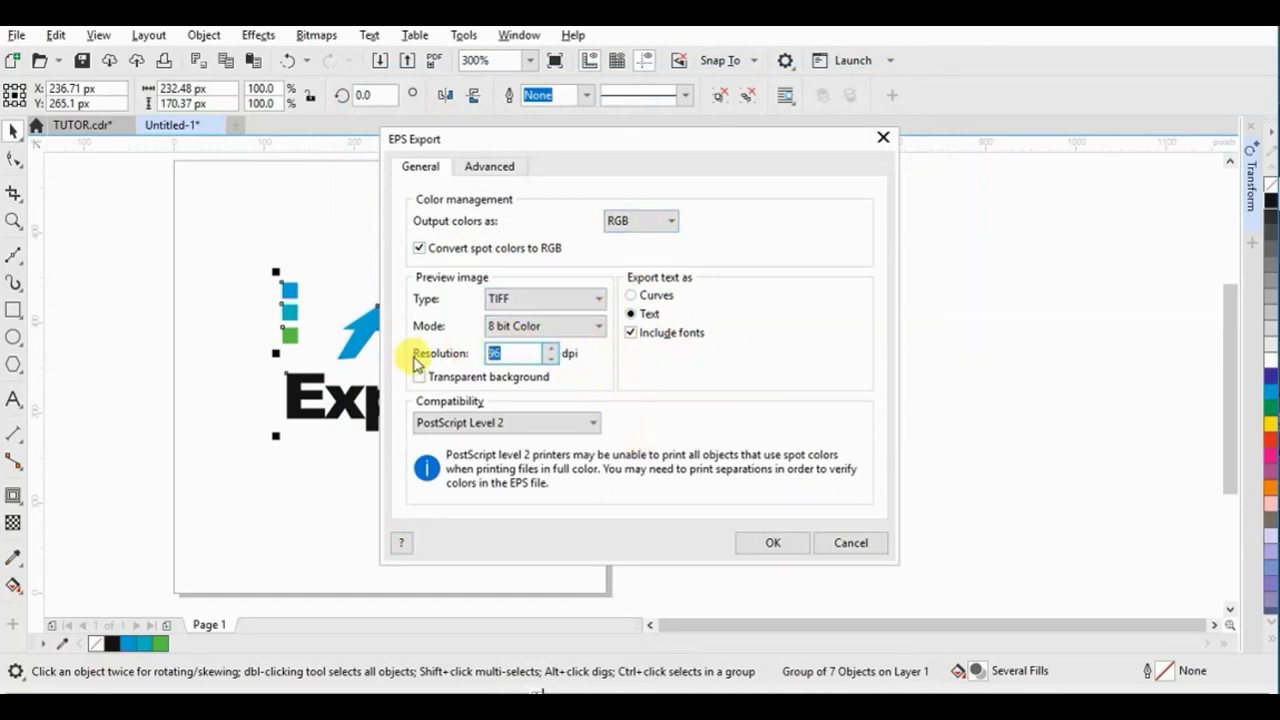
text(300)
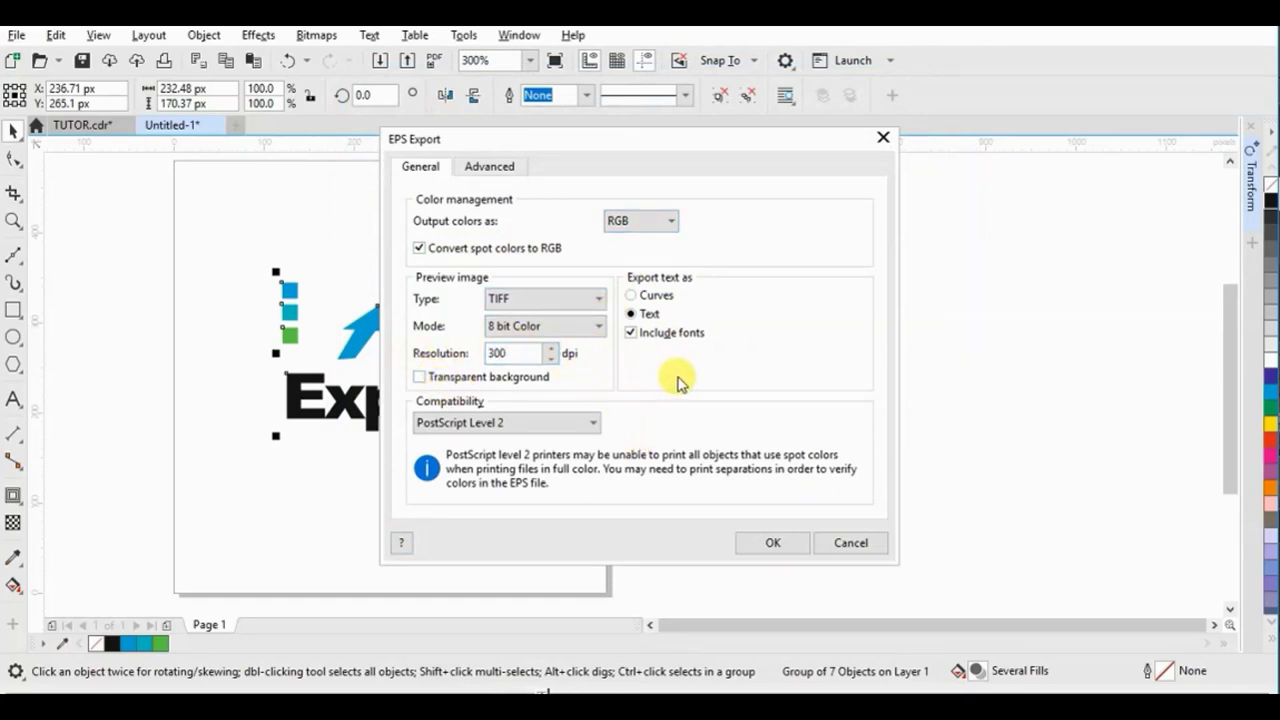
click(655, 296)
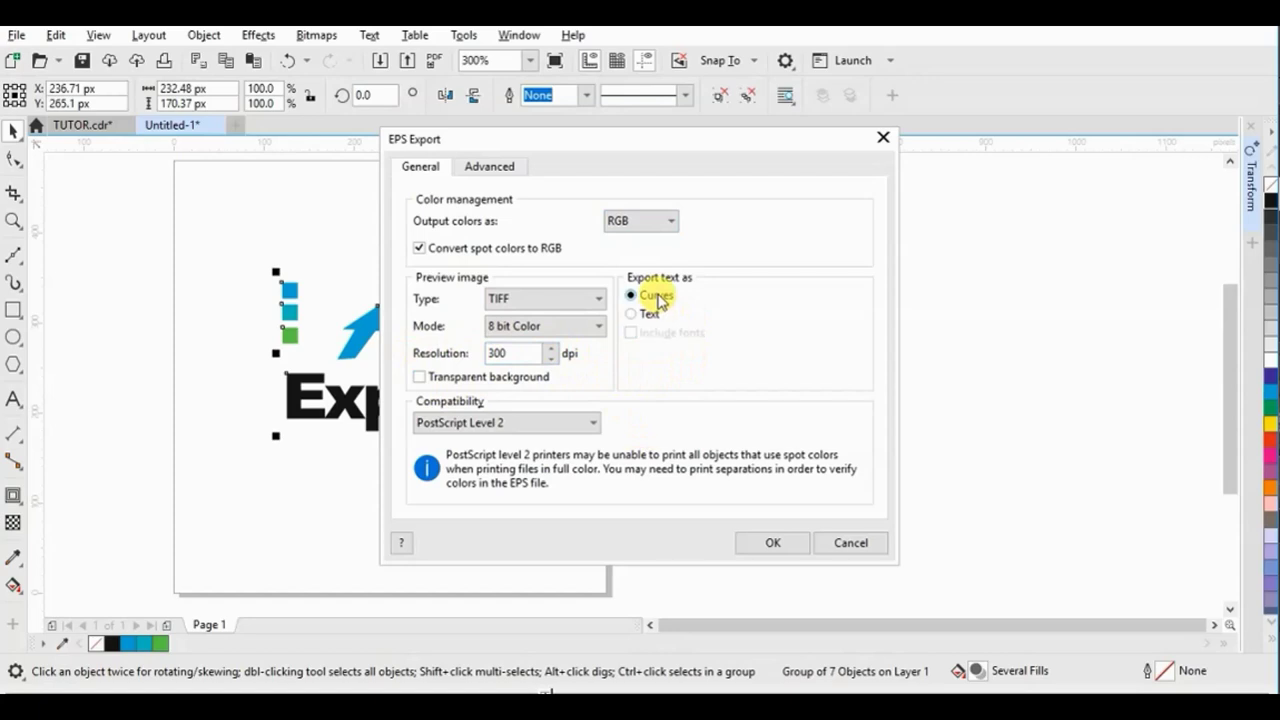
click(764, 542)
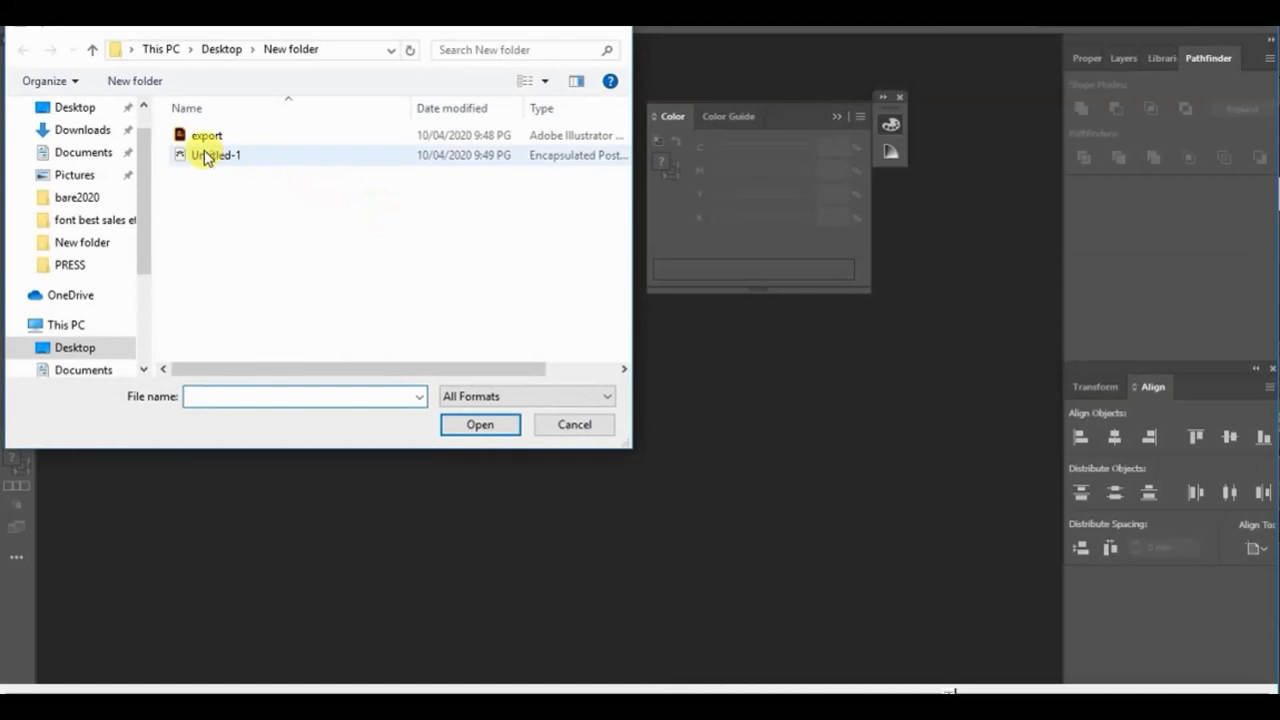
Step: Open Untitled-1.eps in Illustrator and scale the Export logo up
double_click(205, 157)
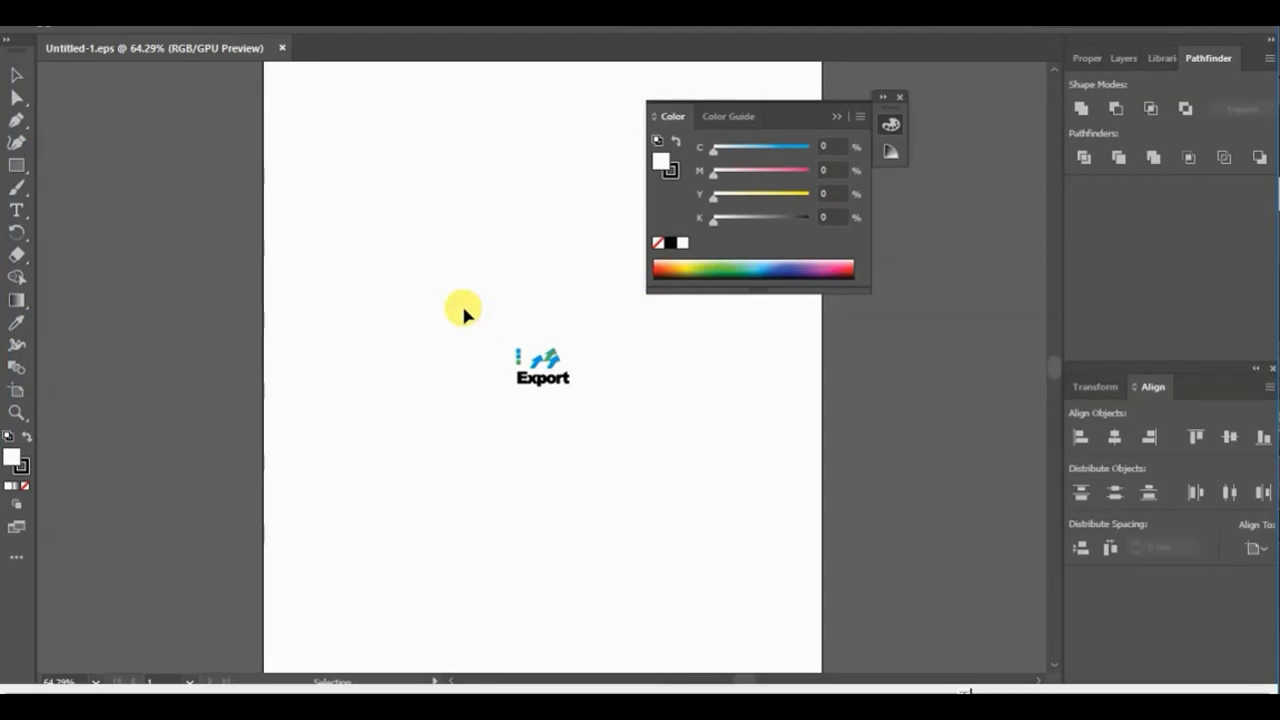
scroll(457, 331, down, 1)
scroll(450, 360, down, 1)
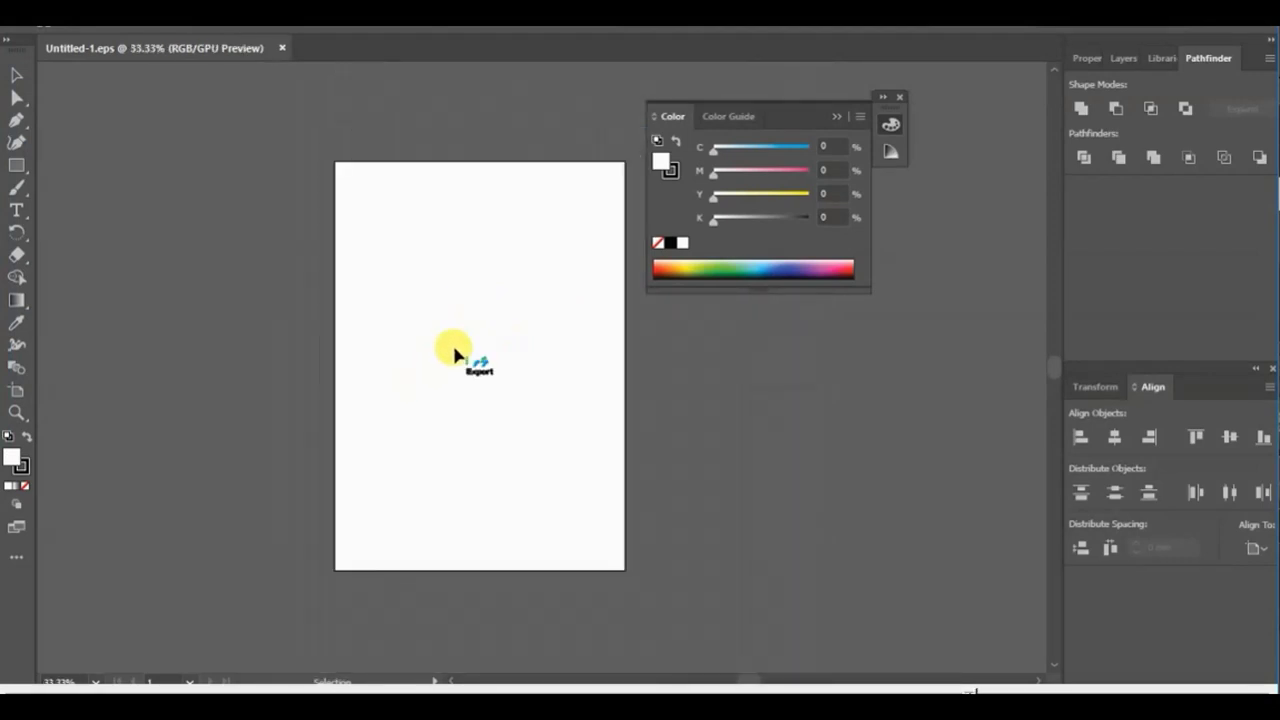
click(475, 385)
drag(494, 402, 666, 520)
drag(571, 423, 488, 350)
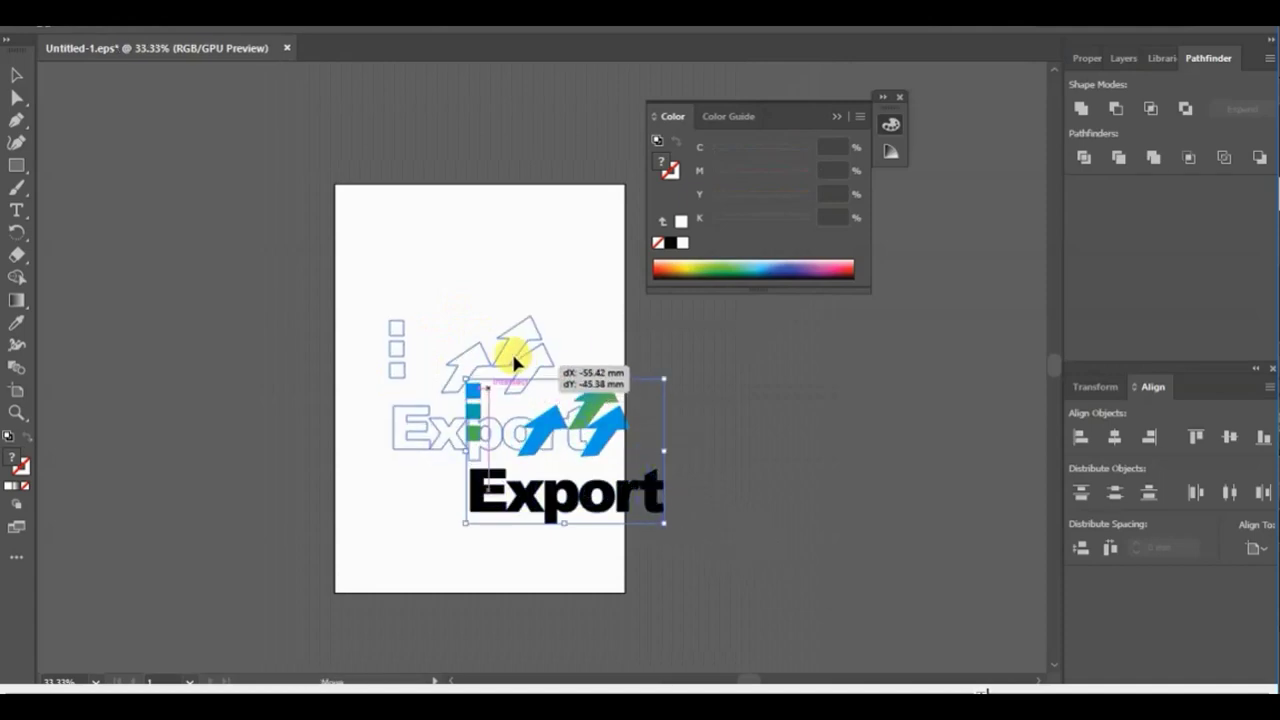
click(495, 250)
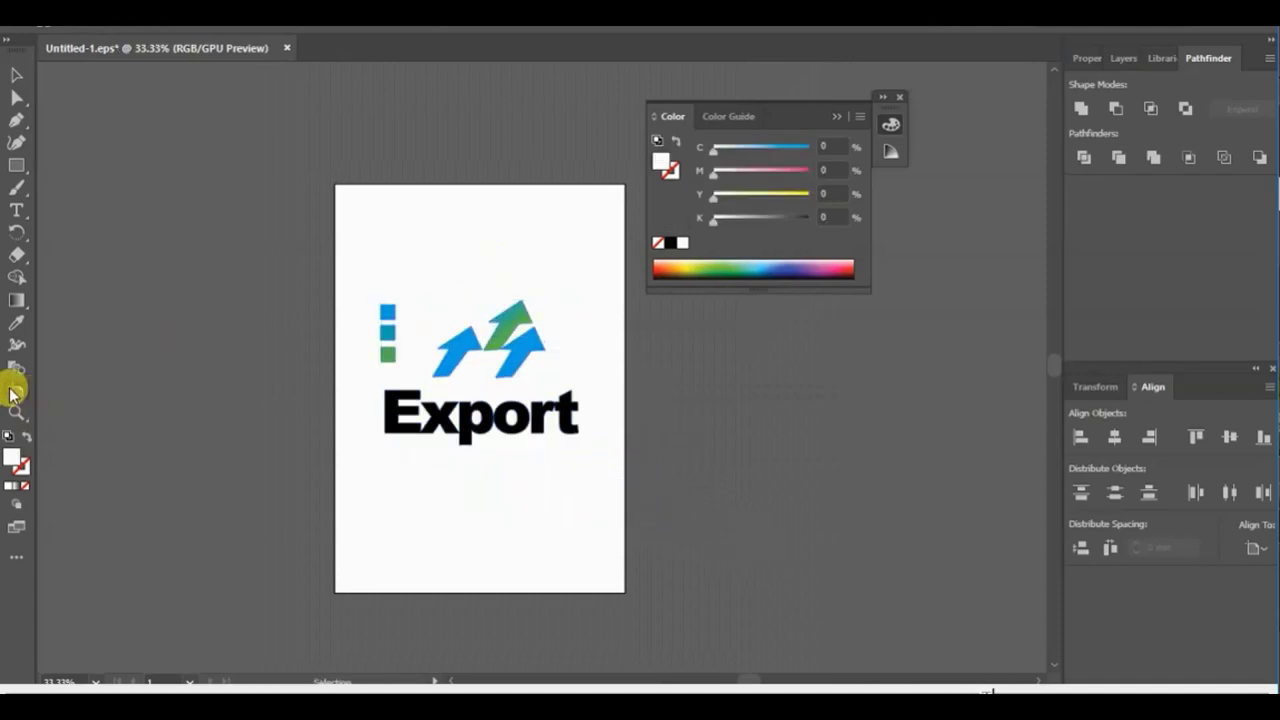
Step: Shorten the artboard from its top, move it up, and reposition the logo onto it
click(16, 390)
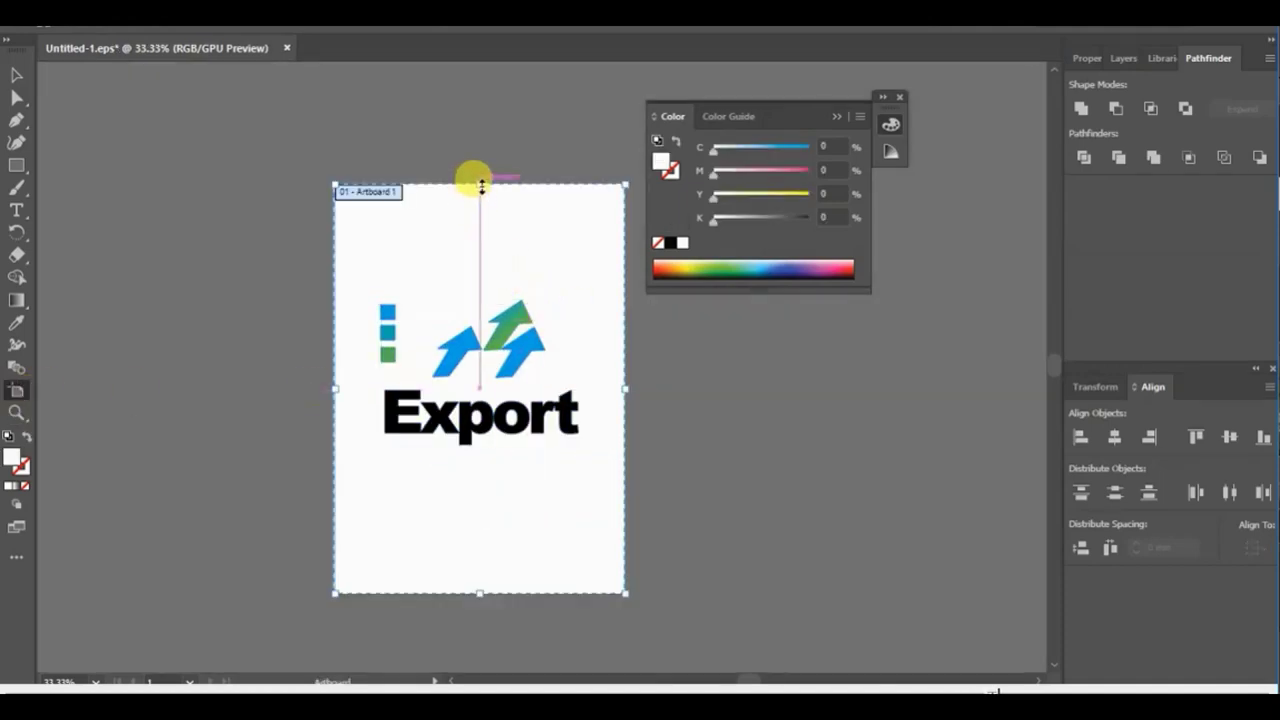
drag(481, 185, 479, 328)
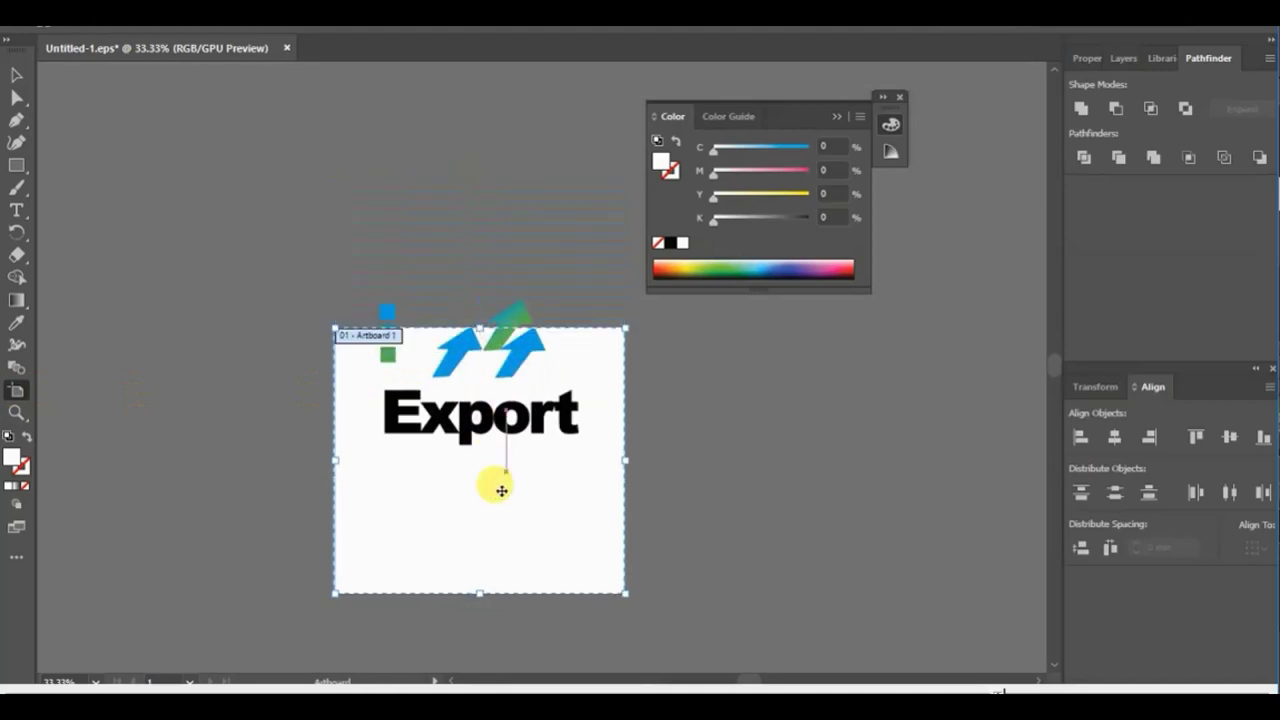
drag(501, 490, 499, 388)
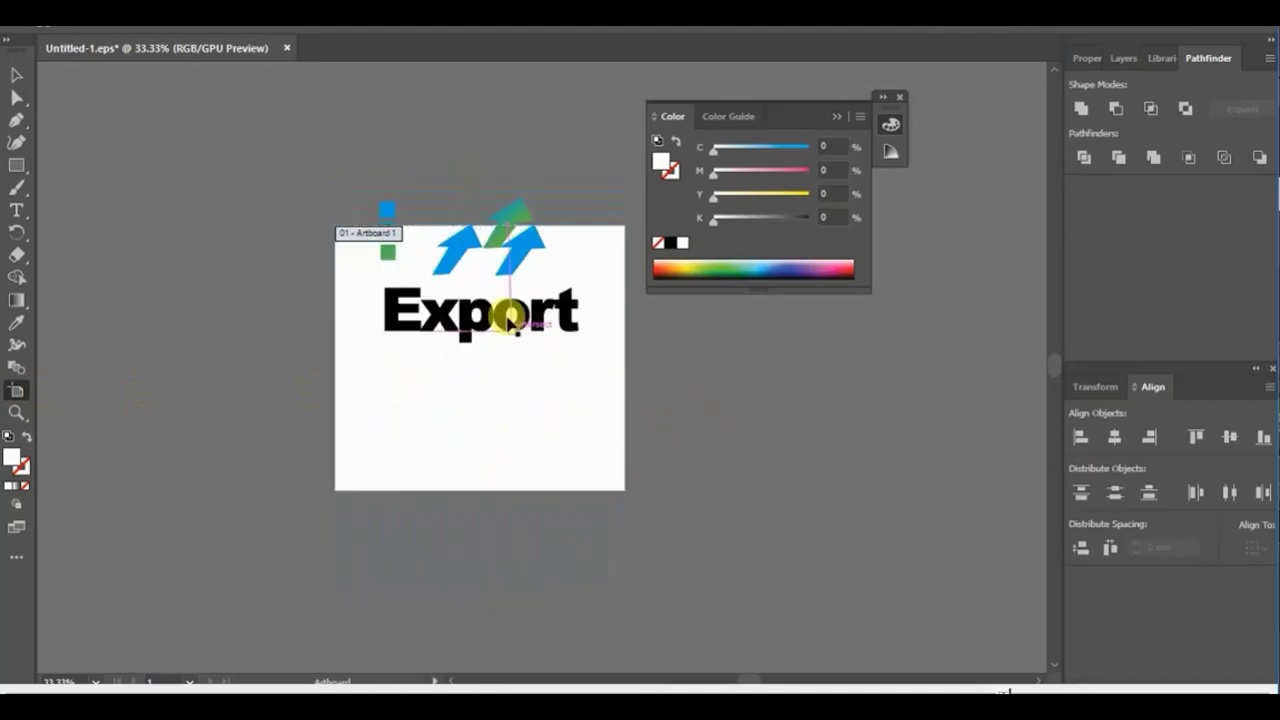
key(v)
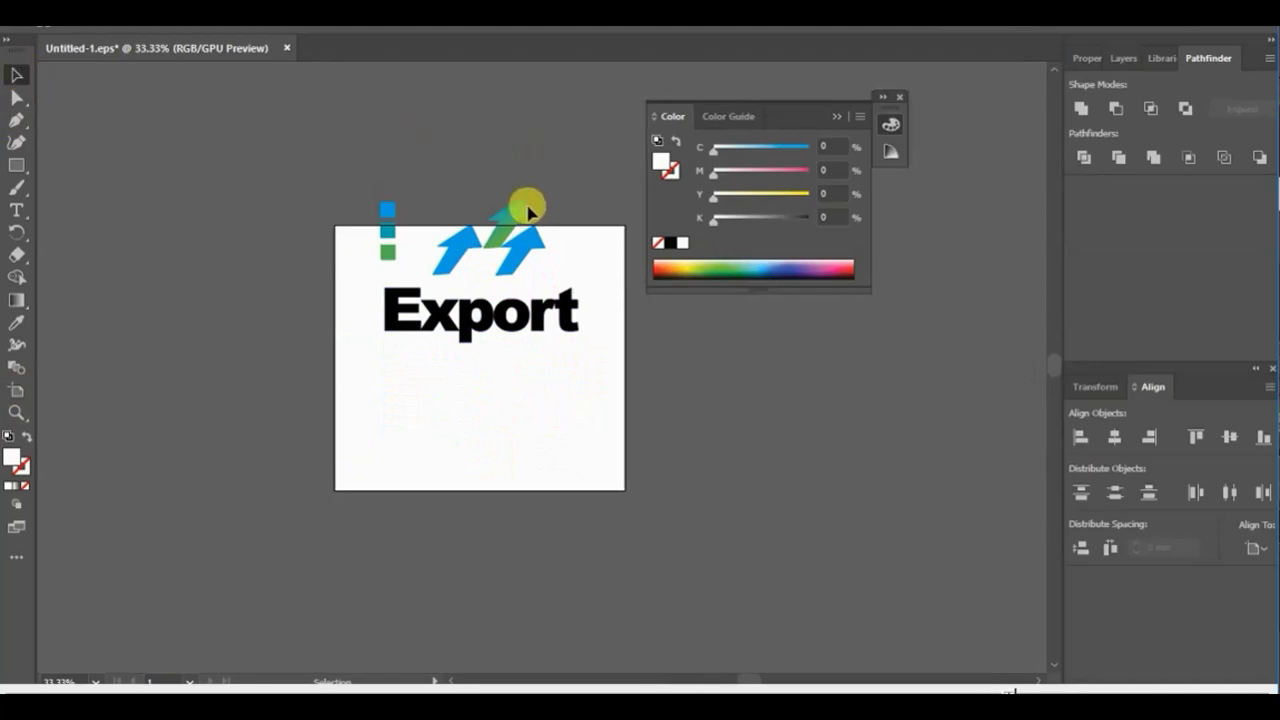
drag(528, 210, 510, 290)
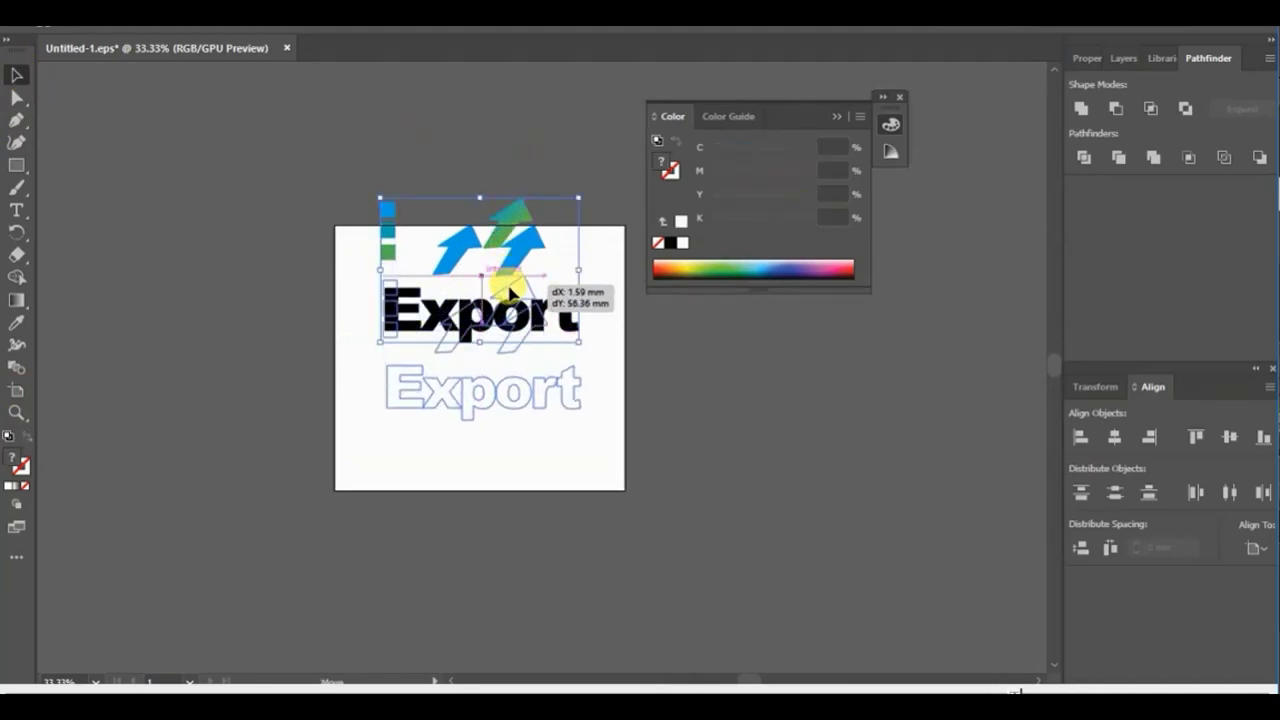
drag(510, 290, 505, 300)
key(ctrl+equal)
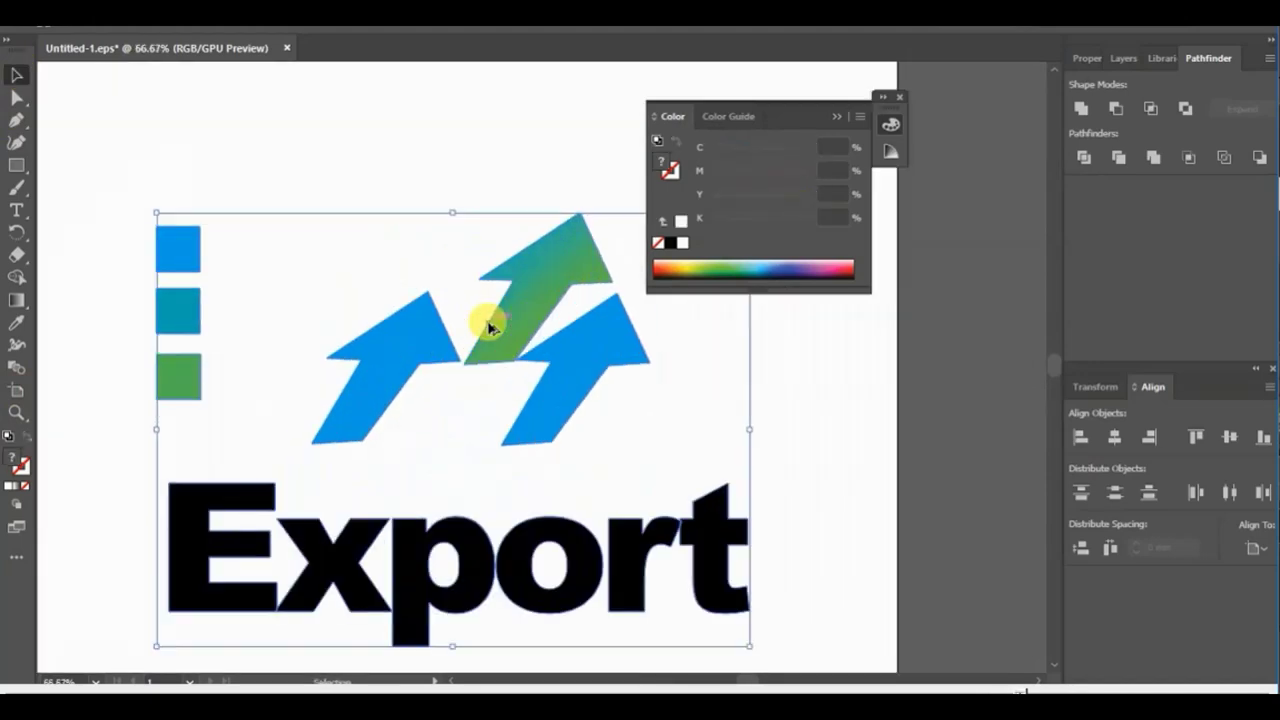
Step: Enter the middle arrow's clipping group and check the unfilled gradient arrow inside its mask
double_click(563, 266)
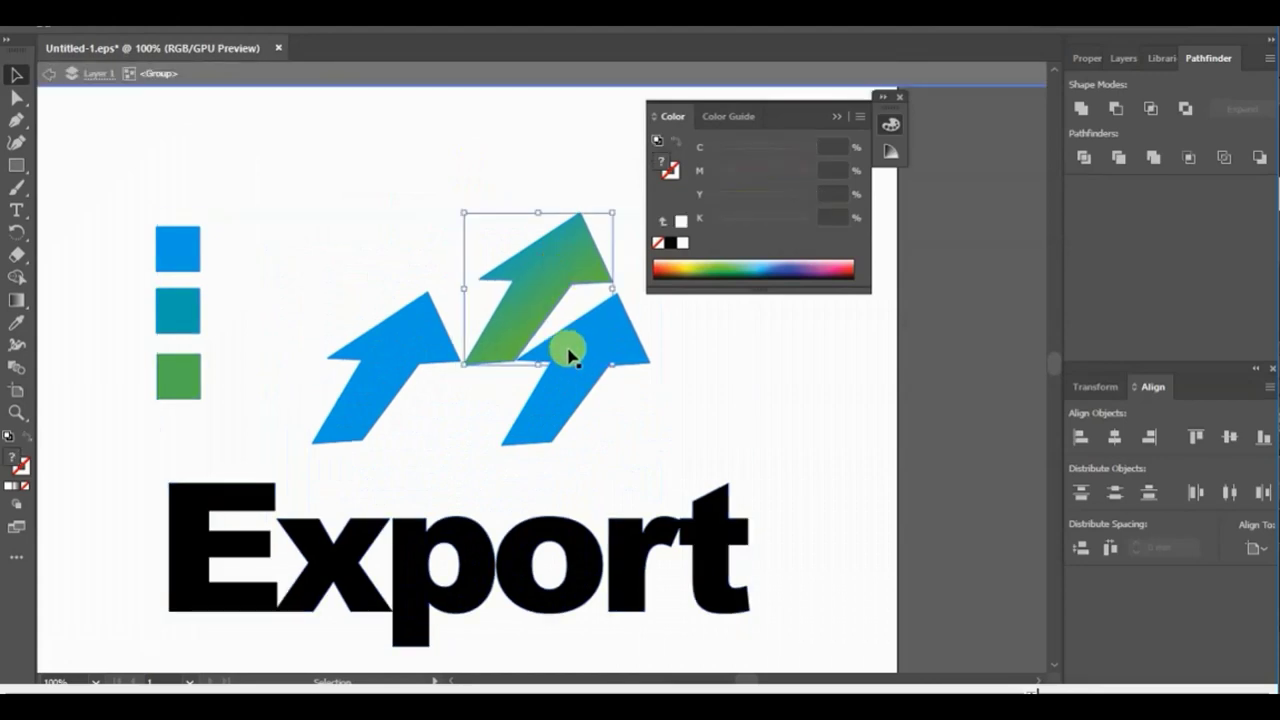
double_click(540, 282)
mouse_move(563, 266)
mouse_down()
mouse_move(567, 360)
mouse_move(530, 212)
mouse_up()
click(531, 244)
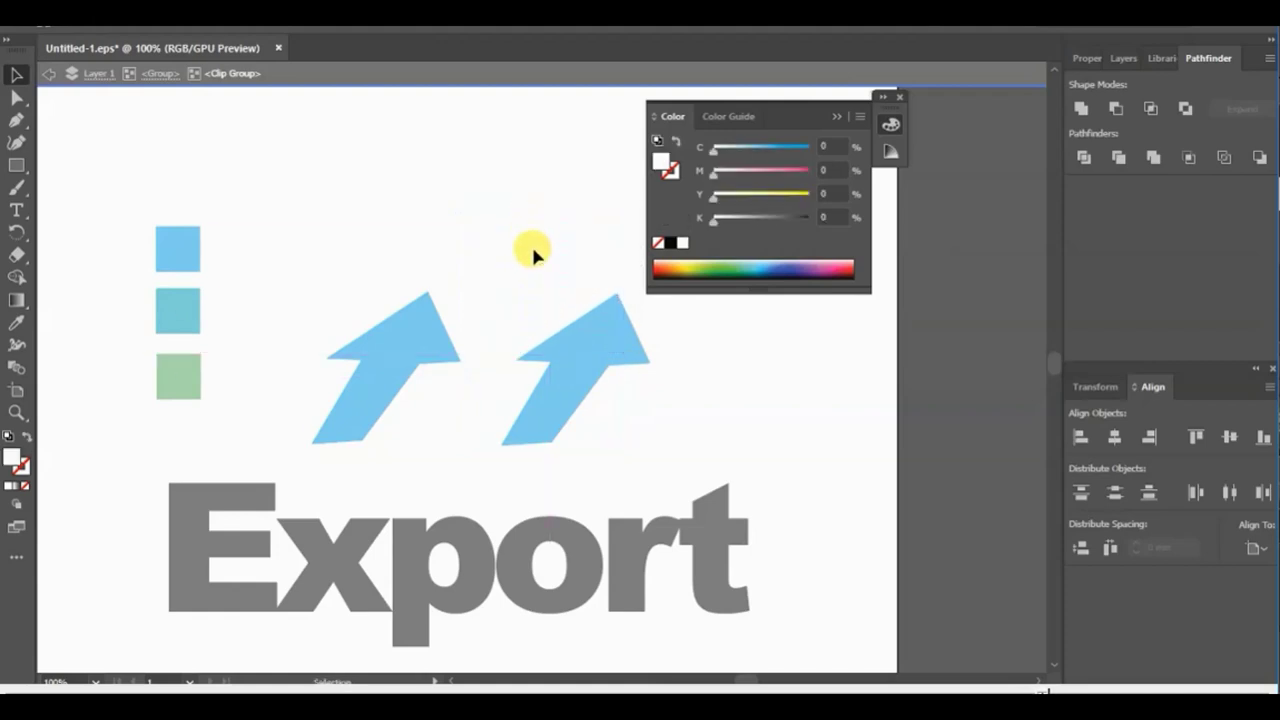
double_click(531, 266)
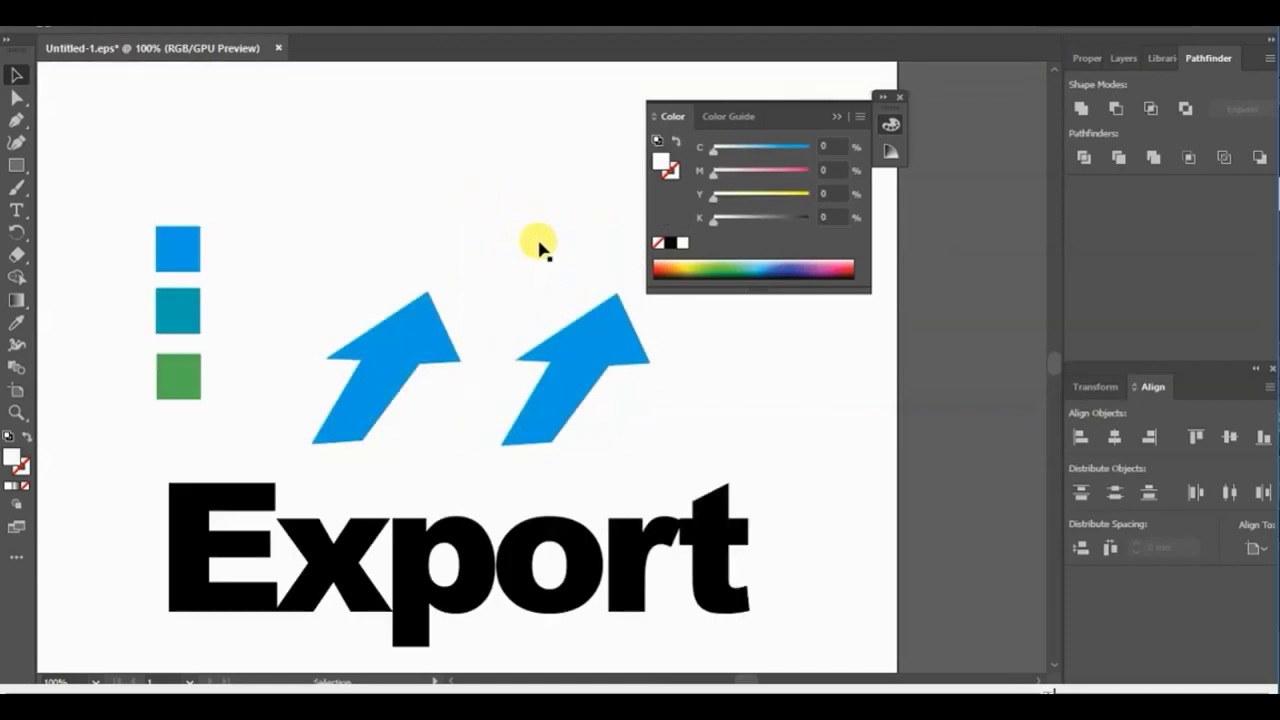
Step: Paste a copy of the blue arrow and move it up between the other two
double_click(538, 243)
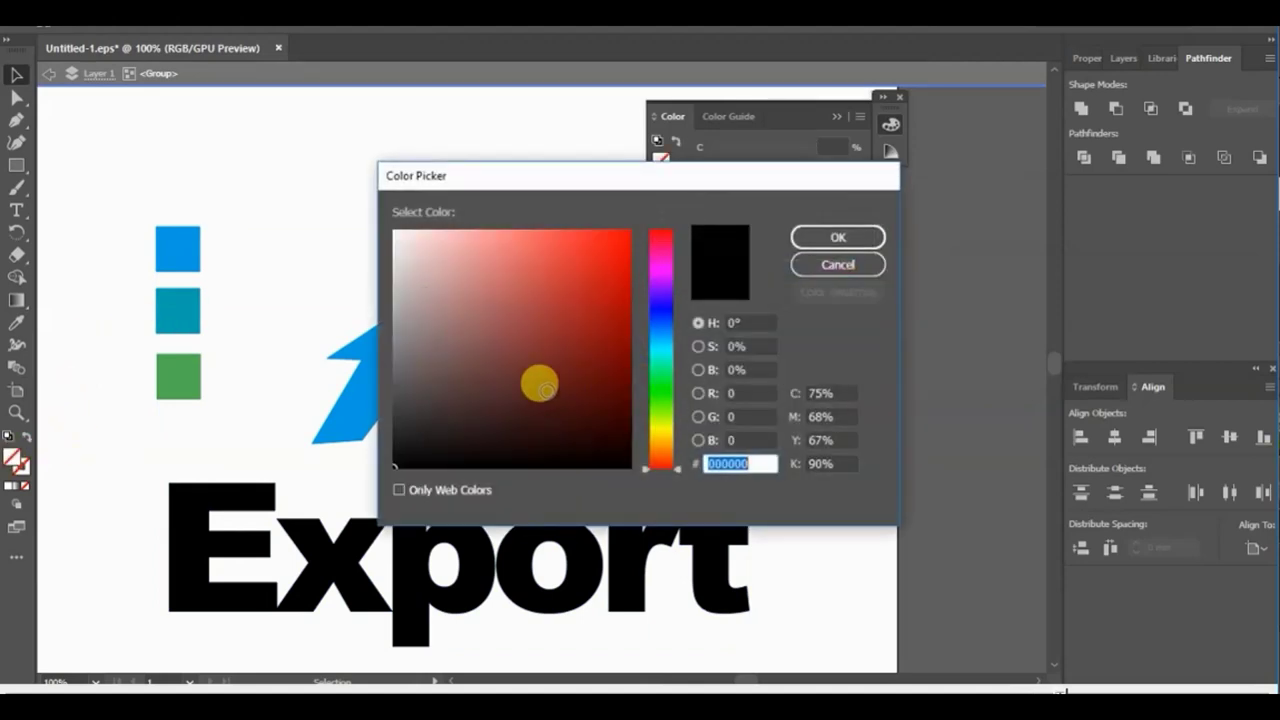
click(840, 237)
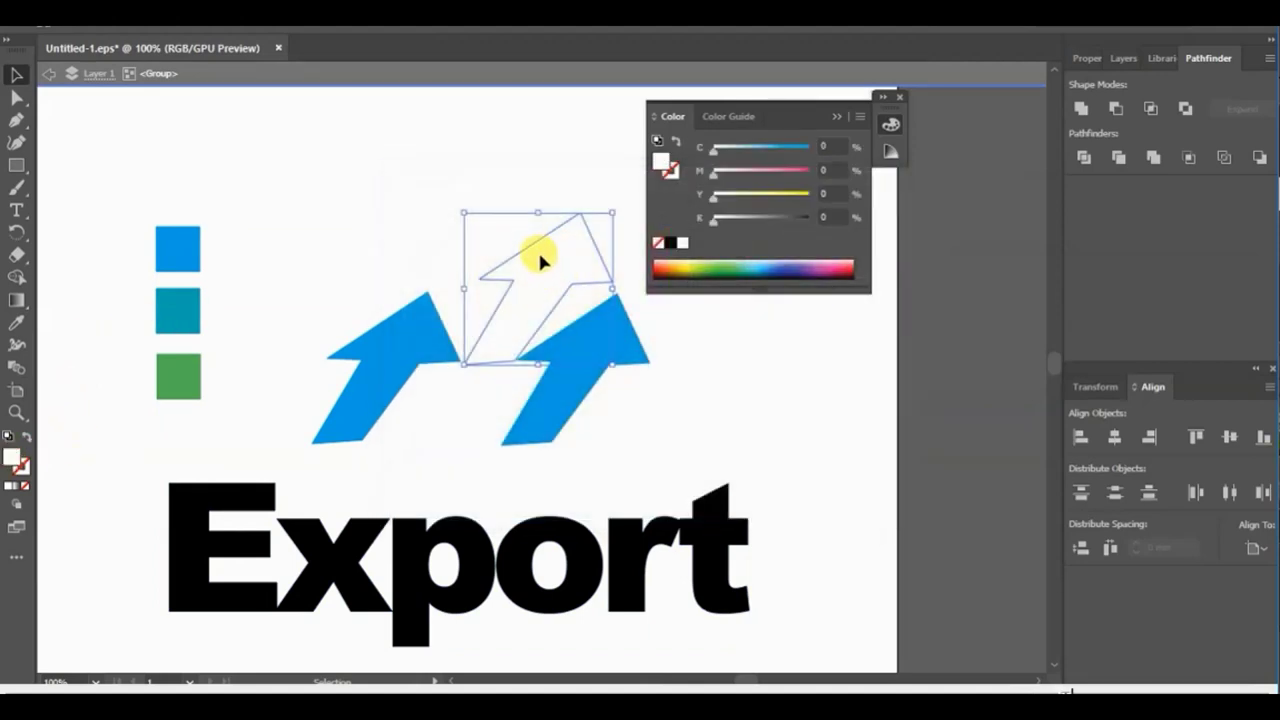
click(586, 349)
key(ctrl+v)
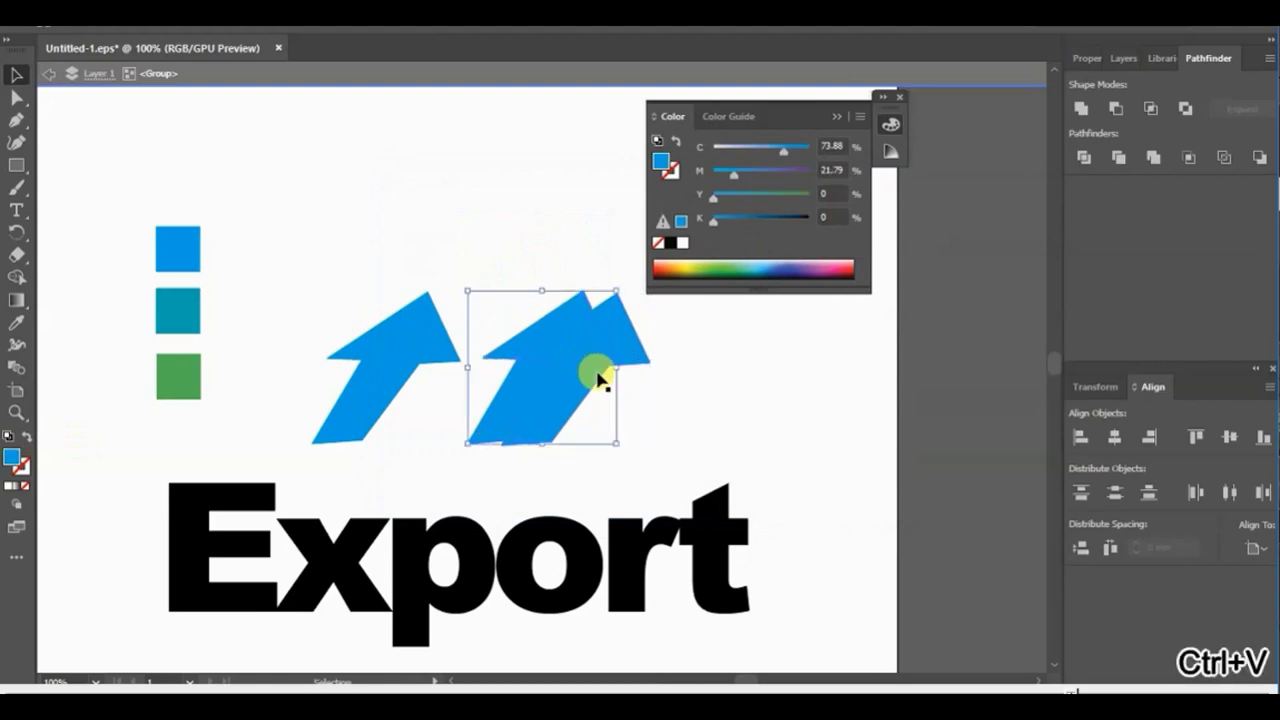
drag(500, 428, 477, 350)
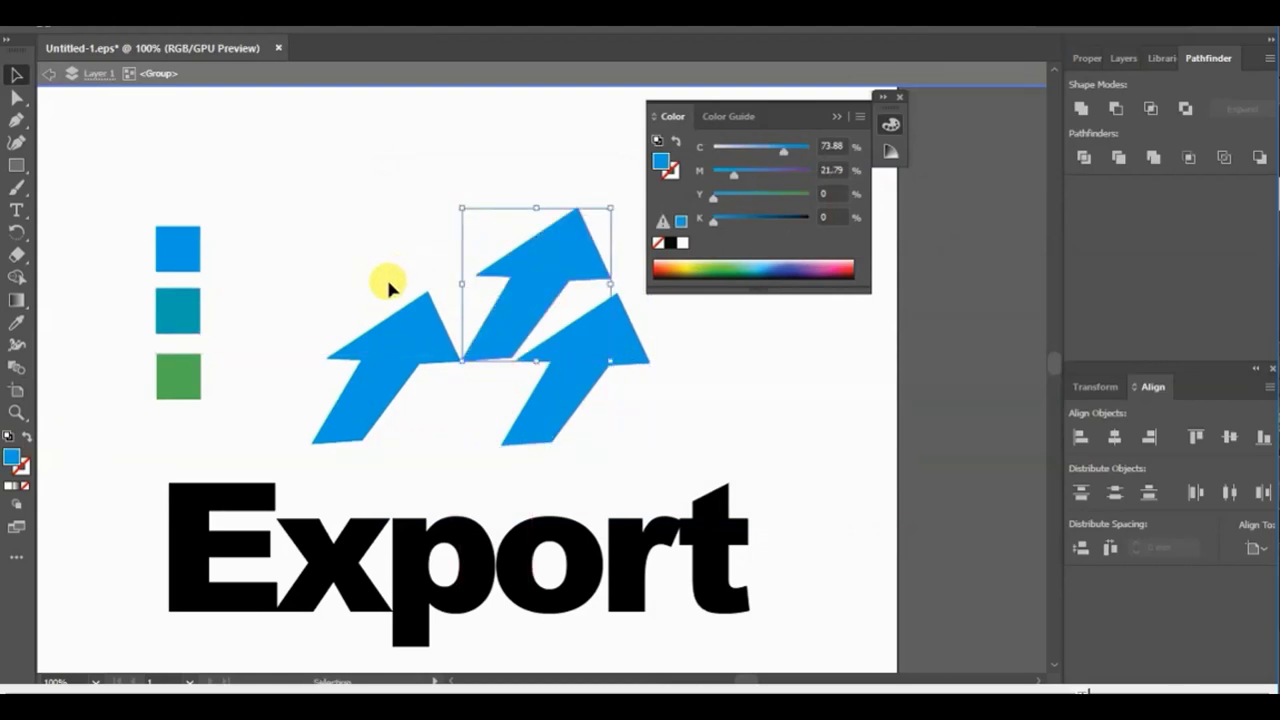
Step: Collapse the Color panel, show Transform and Layers, and exit the group's isolation mode
click(16, 300)
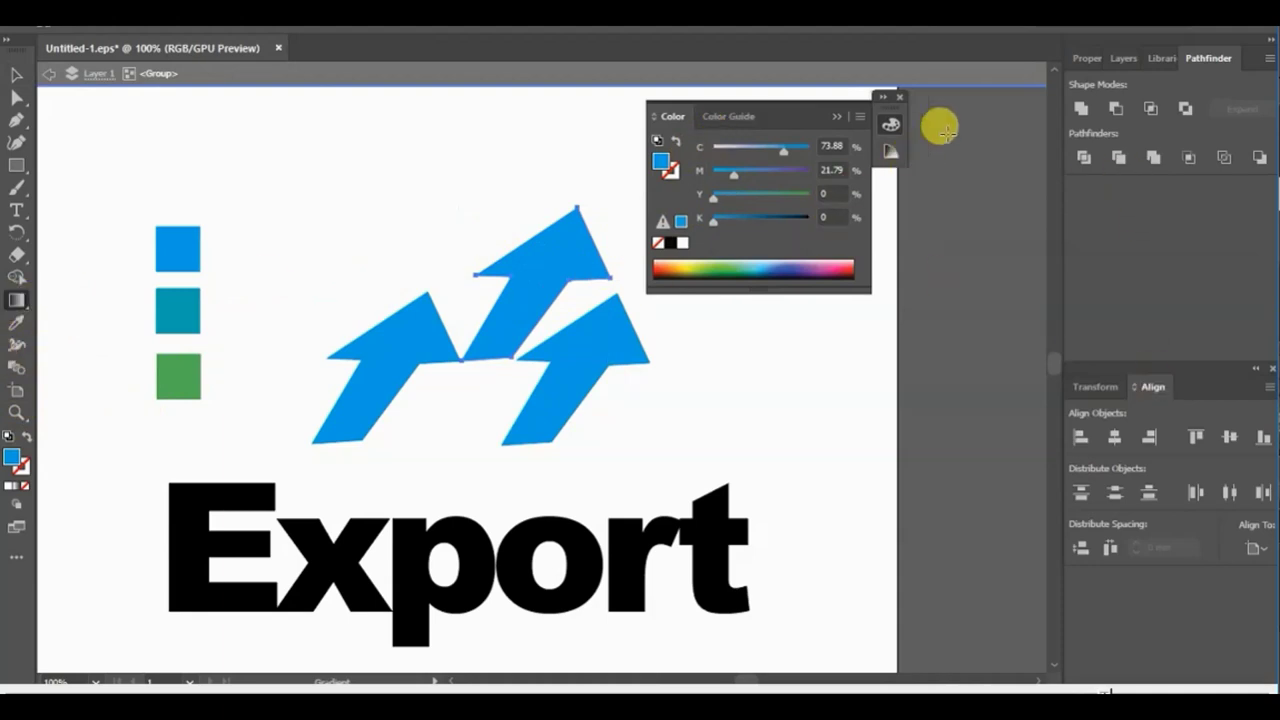
click(899, 130)
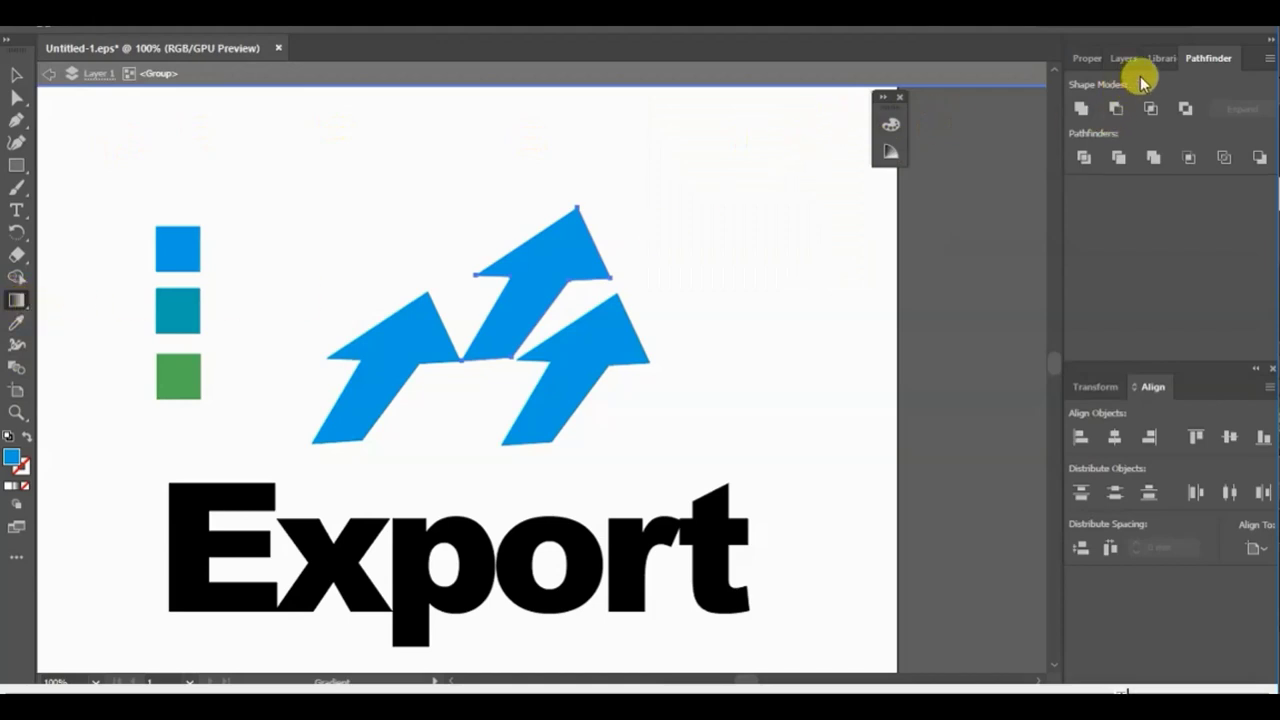
click(1100, 386)
click(1125, 60)
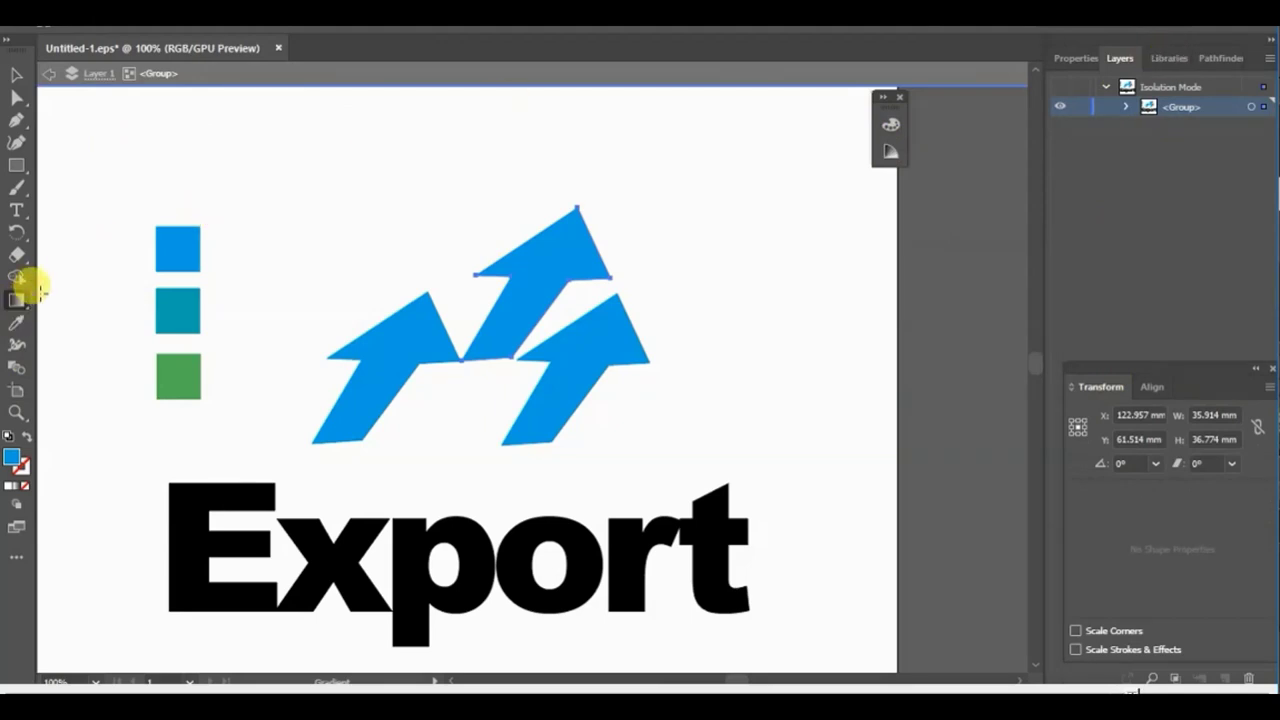
click(528, 271)
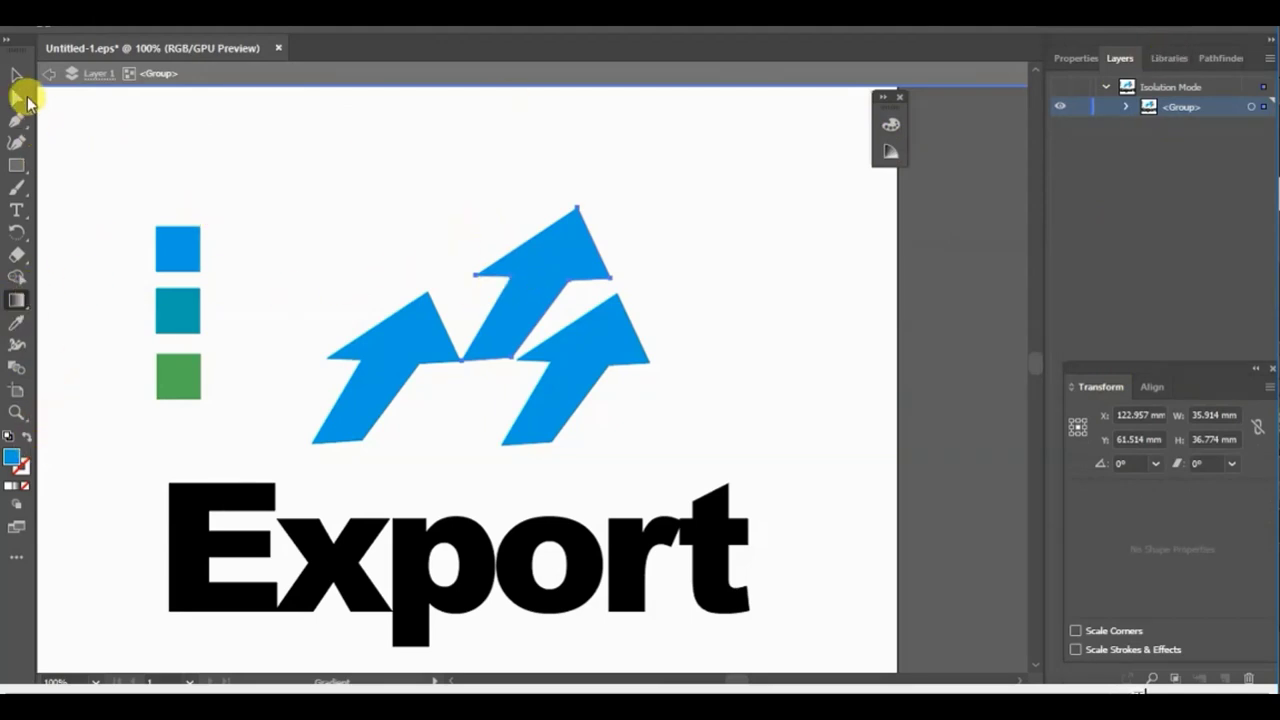
click(12, 72)
double_click(364, 169)
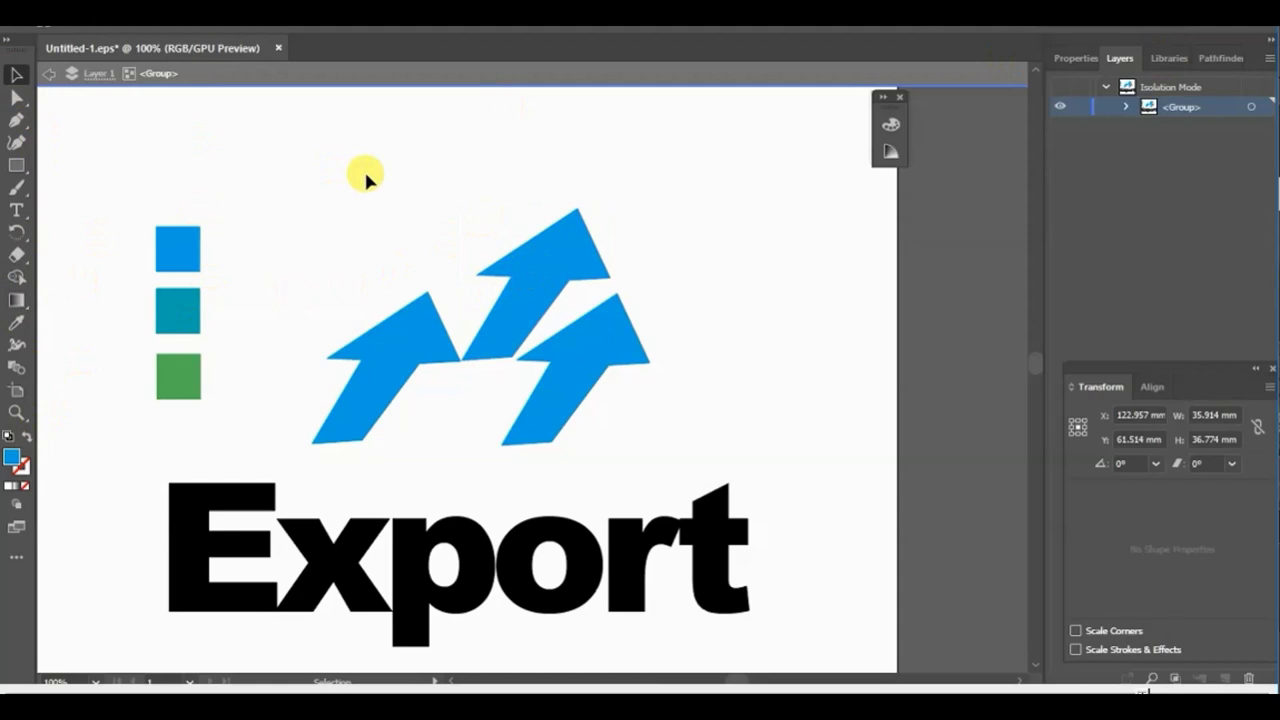
click(422, 336)
Step: Ungroup the Export logo and select the middle arrow with the Gradient Tool
right_click(422, 340)
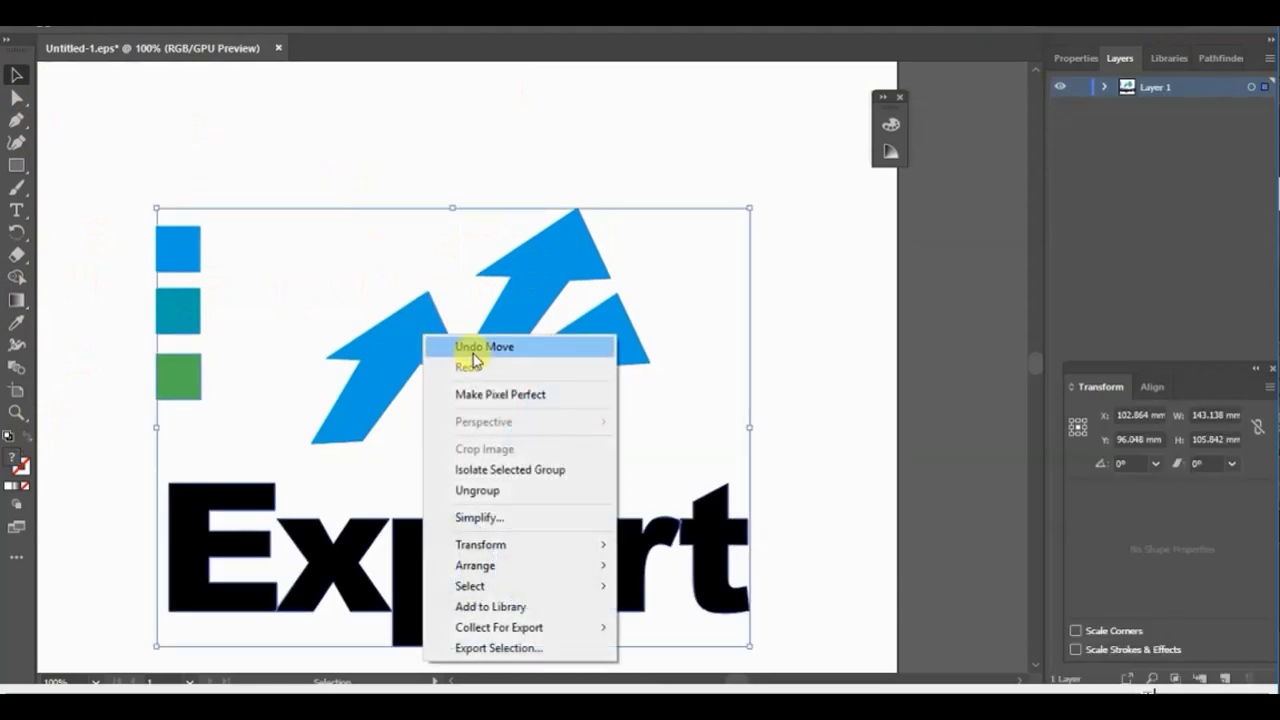
click(500, 491)
click(442, 190)
click(540, 242)
click(18, 300)
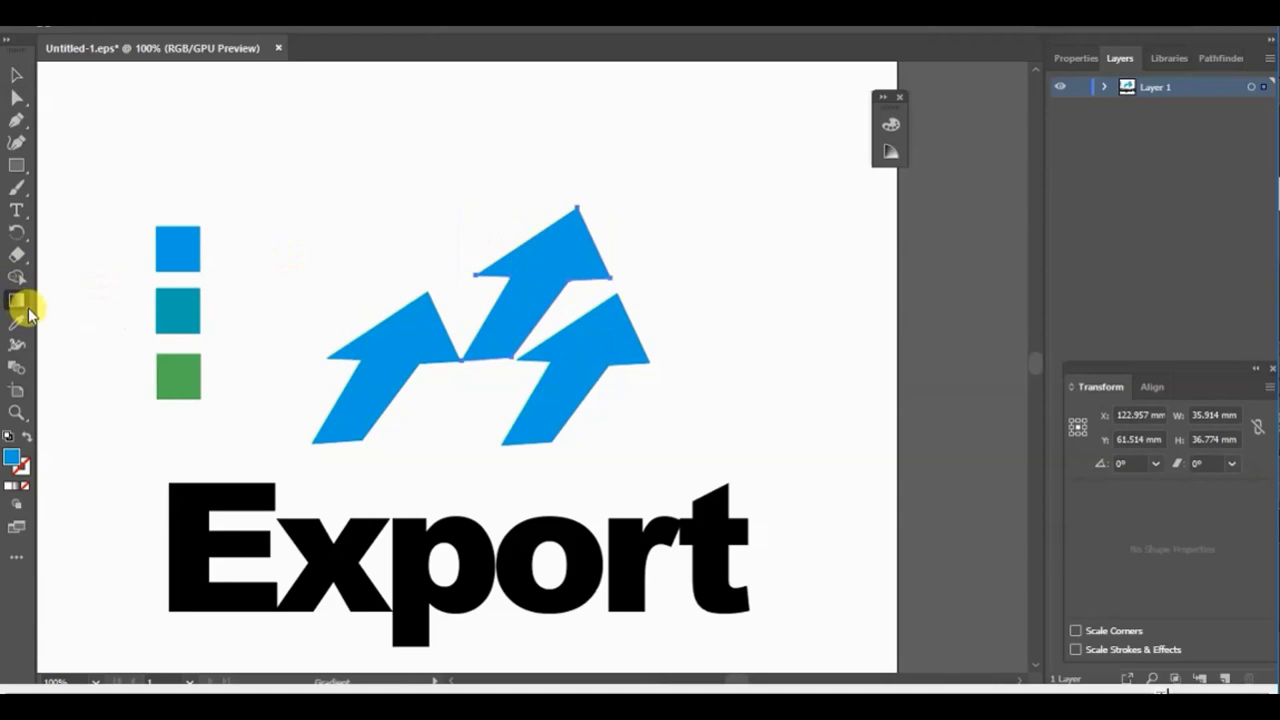
drag(28, 314, 107, 295)
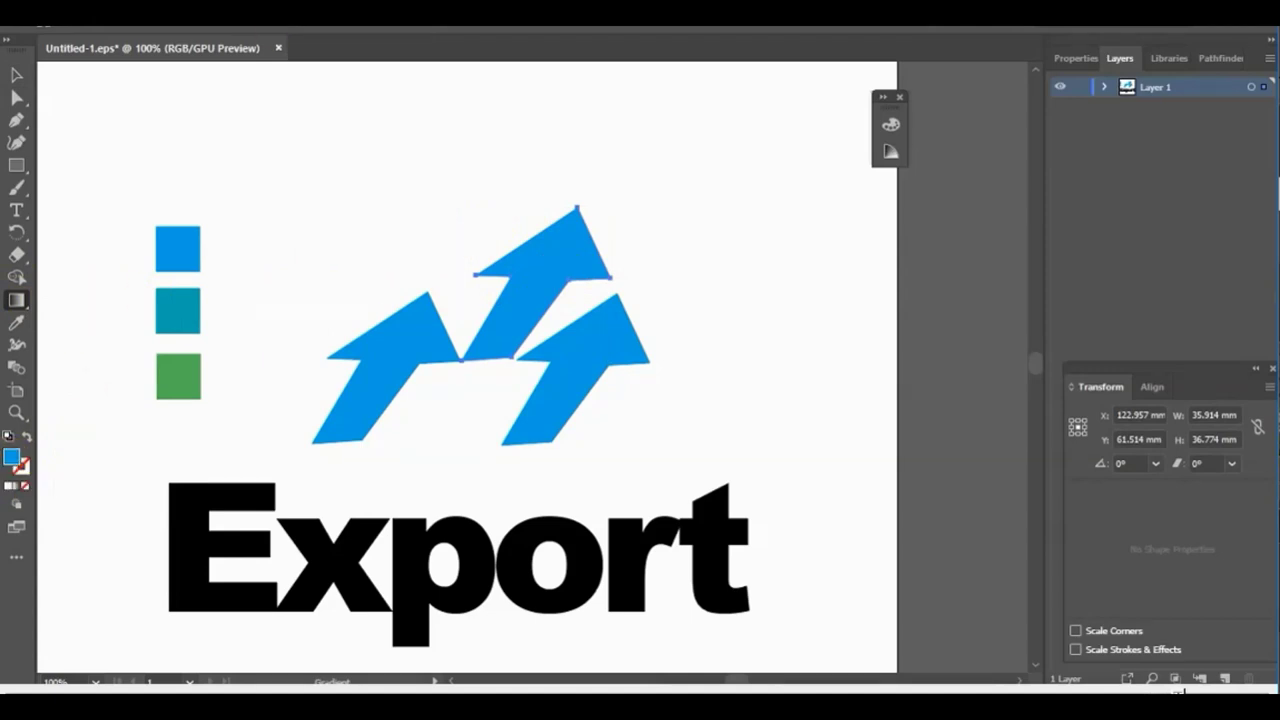
click(420, 14)
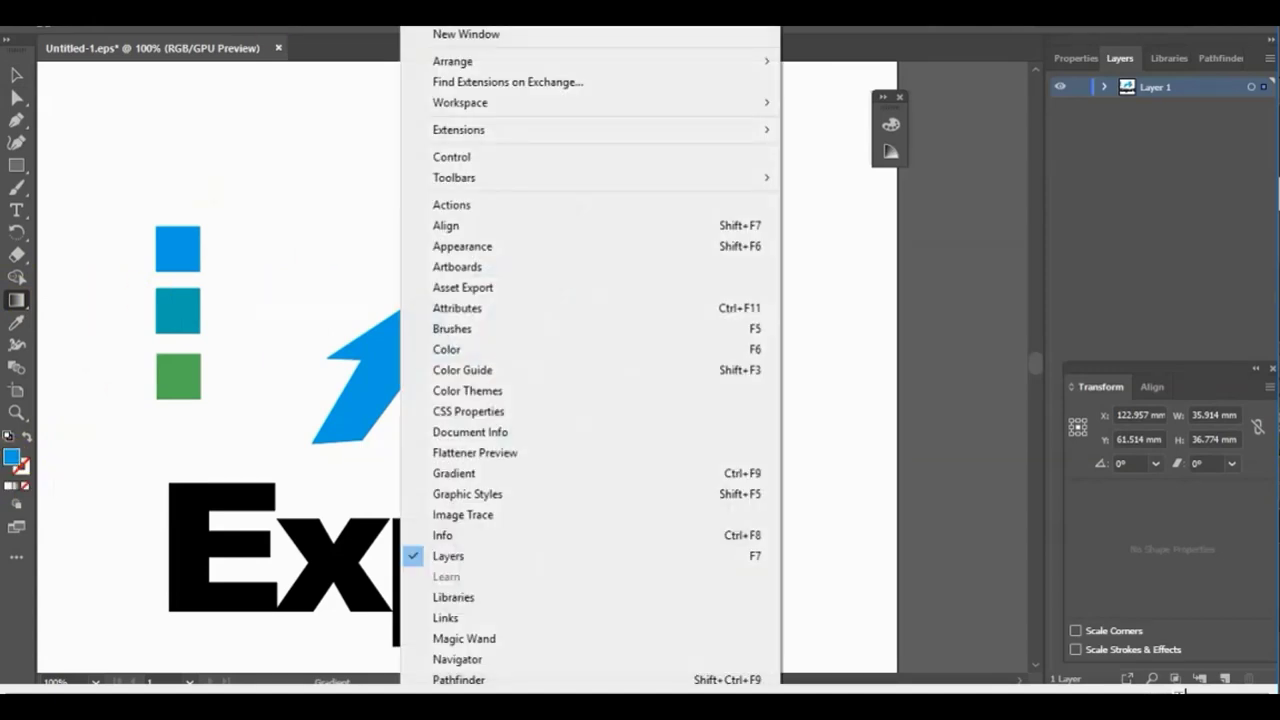
Step: Give the middle arrow a default gradient fill from the Gradient panel
click(491, 476)
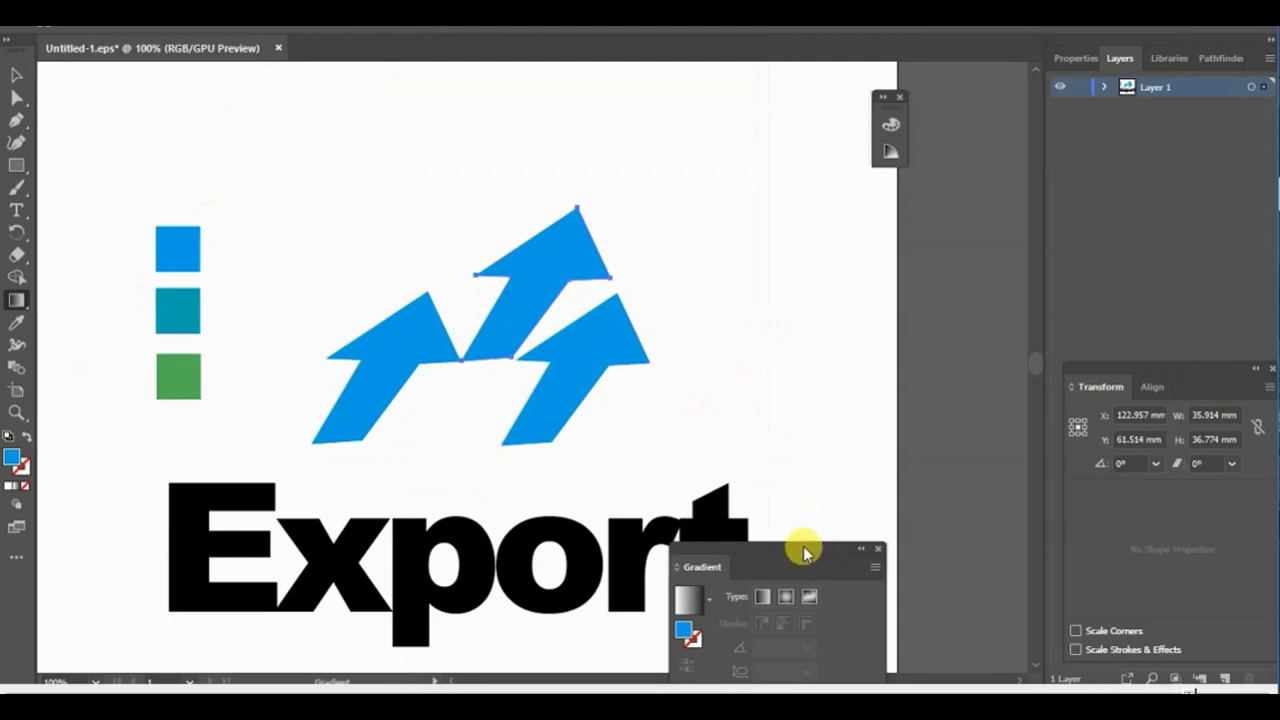
drag(806, 551, 913, 229)
click(512, 266)
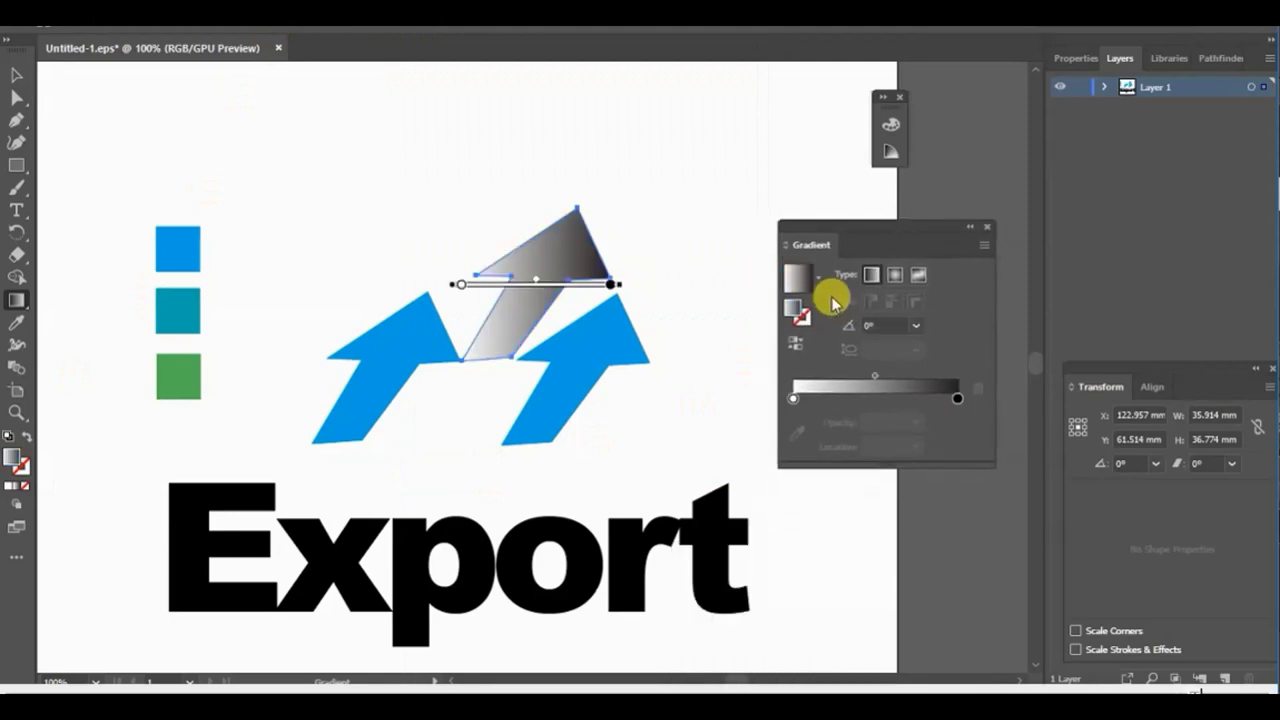
Step: Set the gradient's start stop to the sampled teal square and end stop to green
click(793, 399)
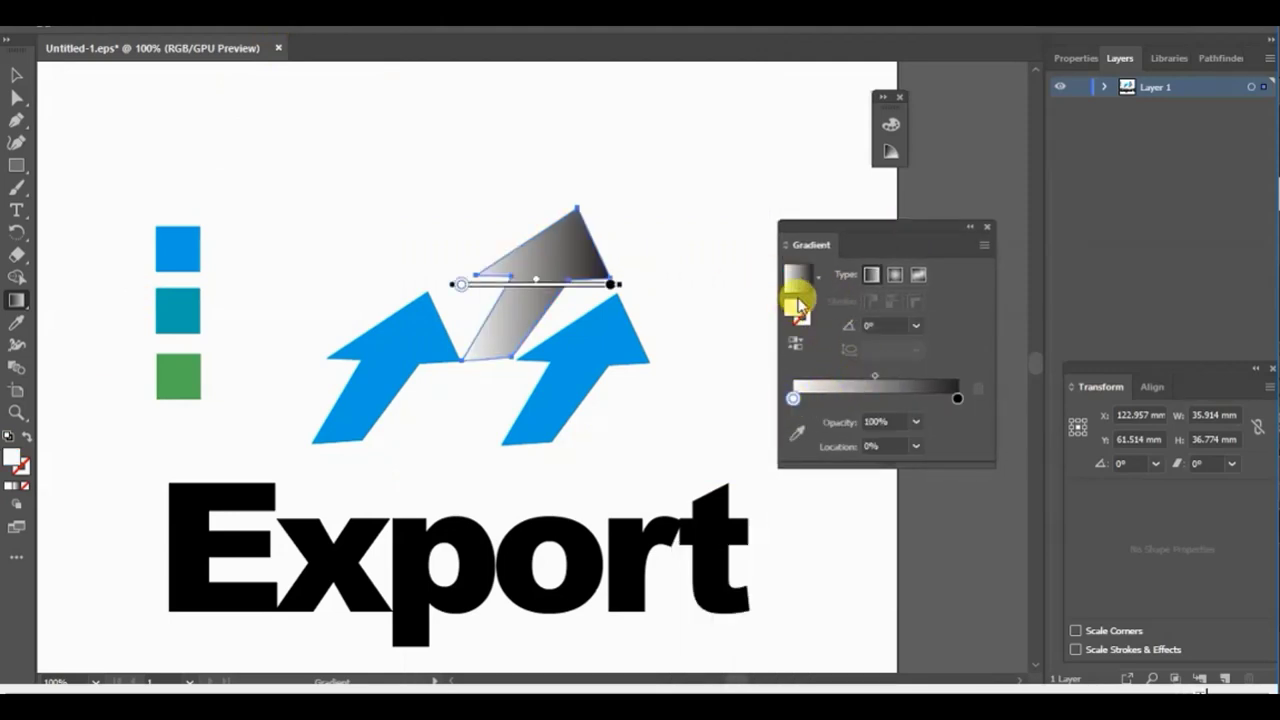
double_click(793, 399)
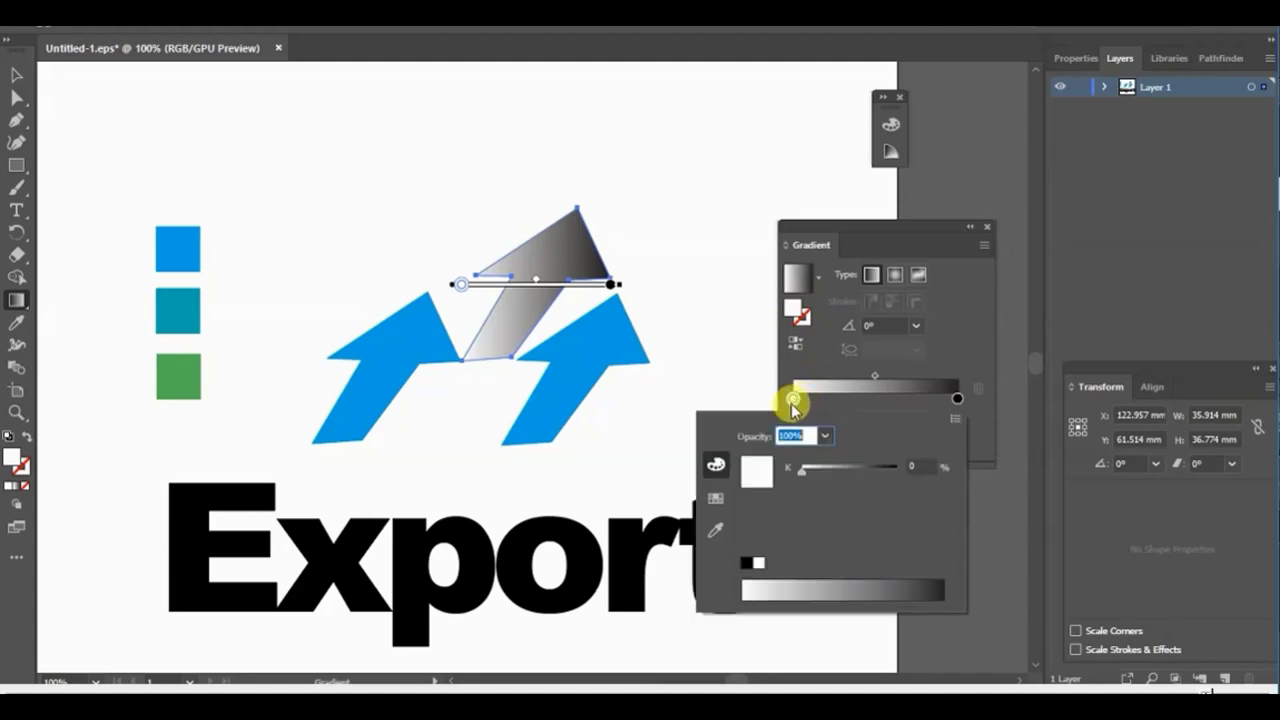
click(719, 525)
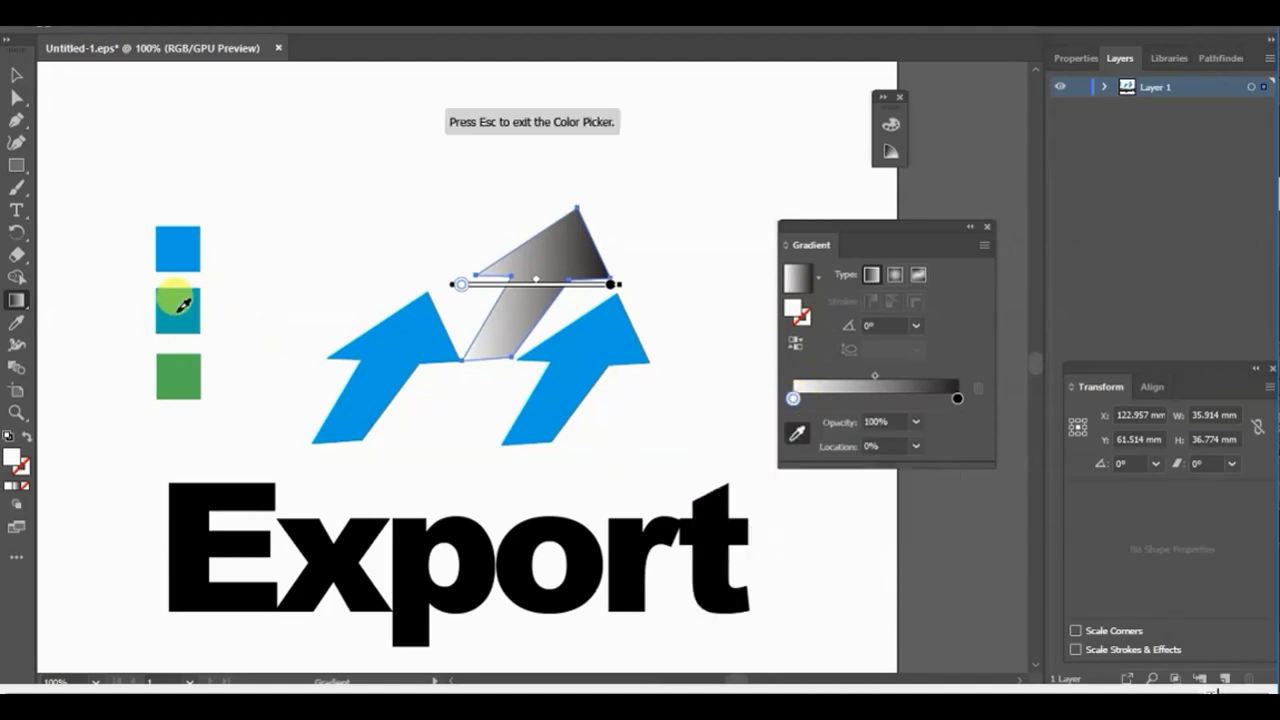
click(180, 306)
double_click(611, 285)
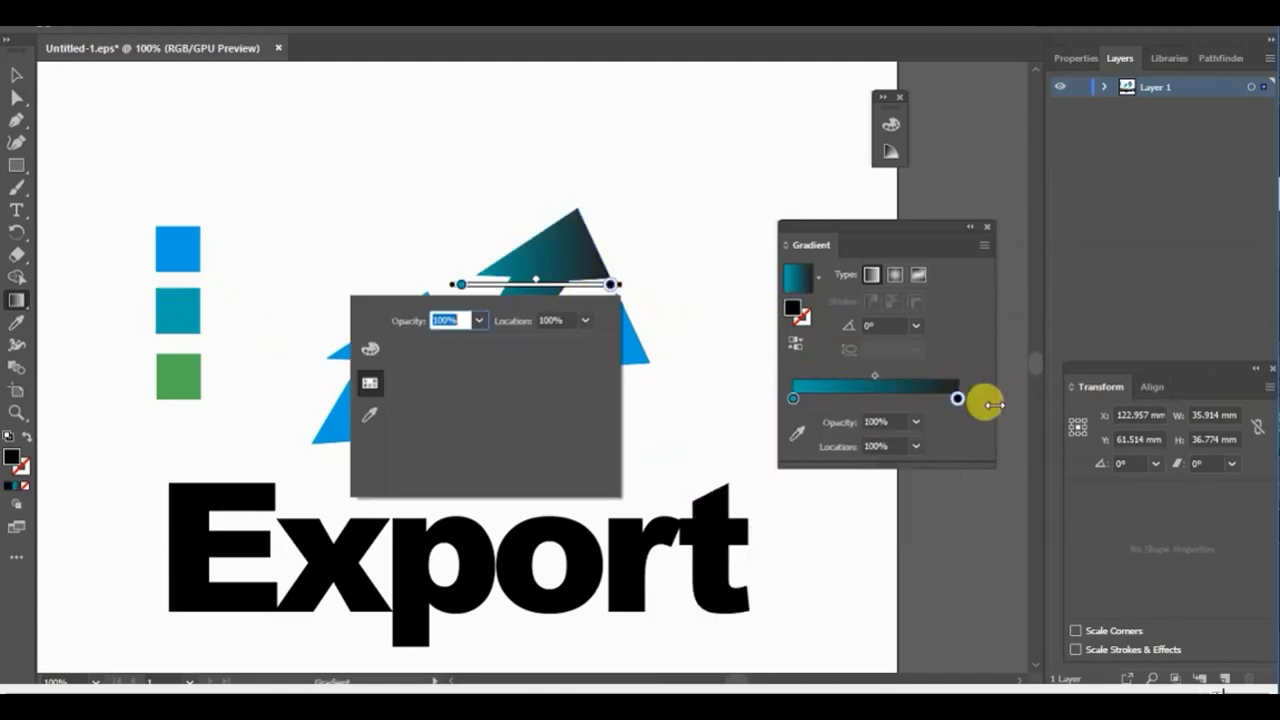
click(369, 413)
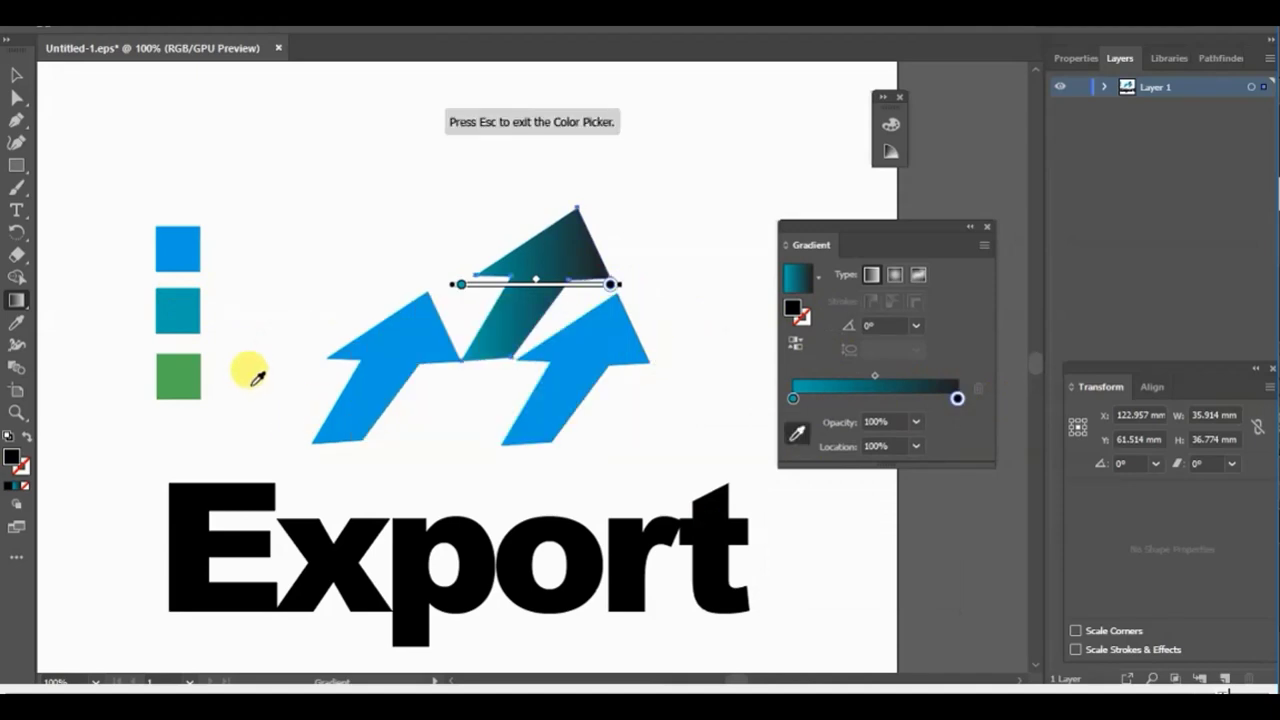
click(993, 162)
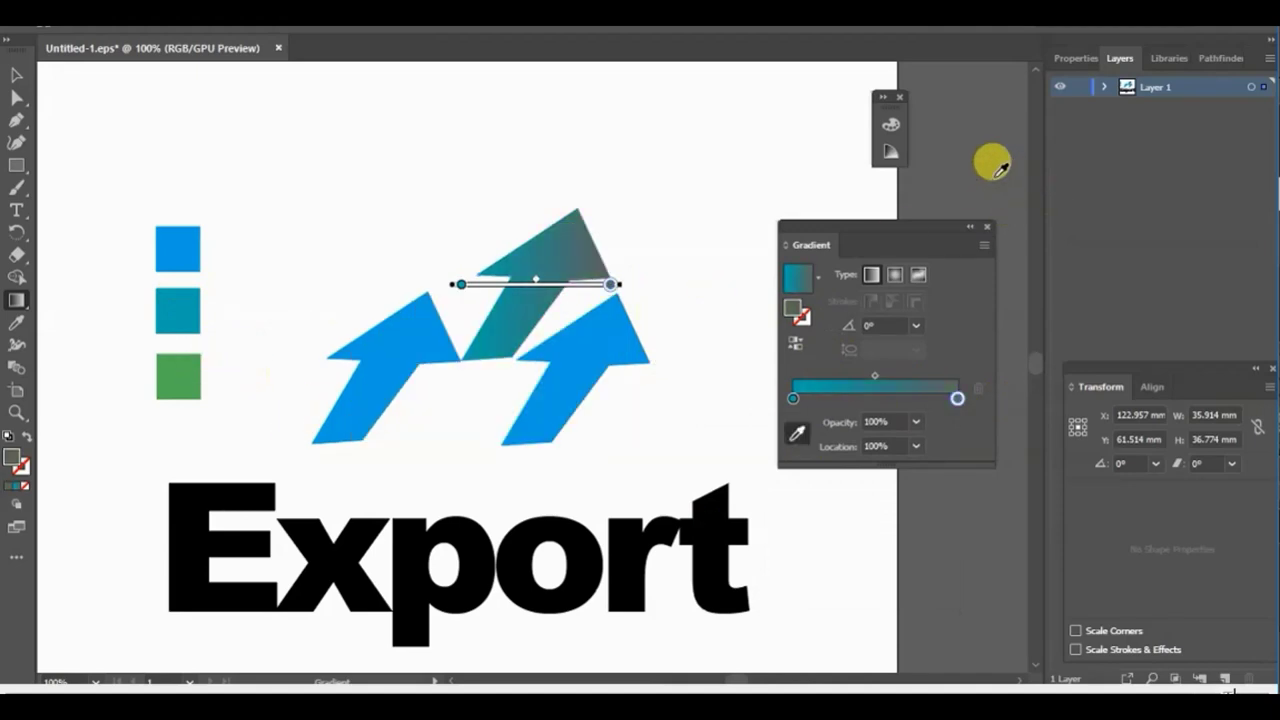
click(176, 364)
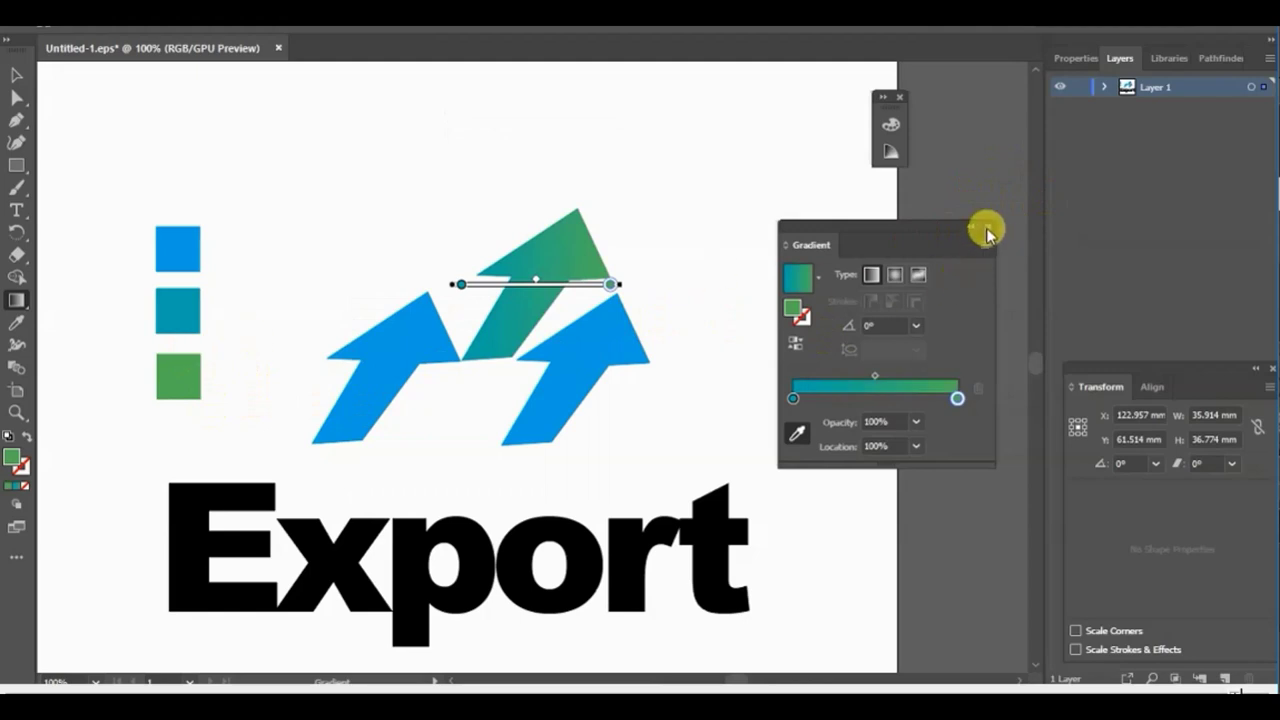
Step: Delete the three colour sample squares from the artwork
click(988, 228)
click(14, 76)
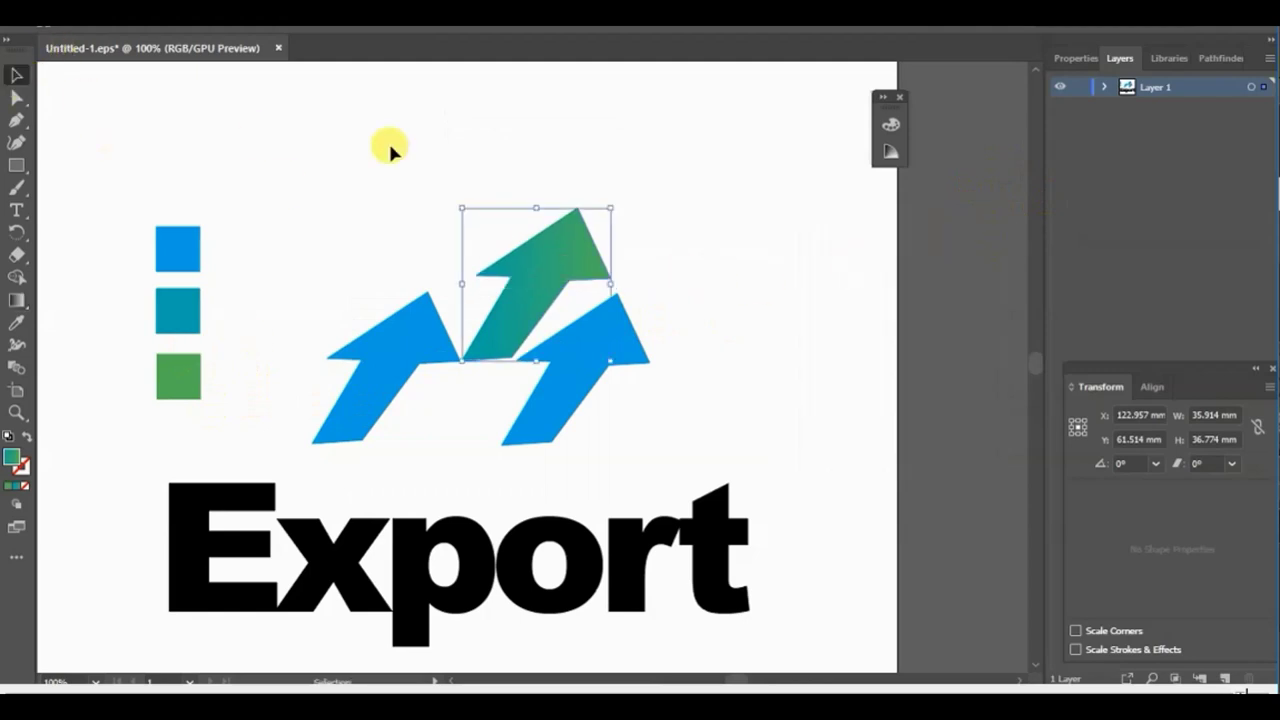
drag(200, 180, 144, 398)
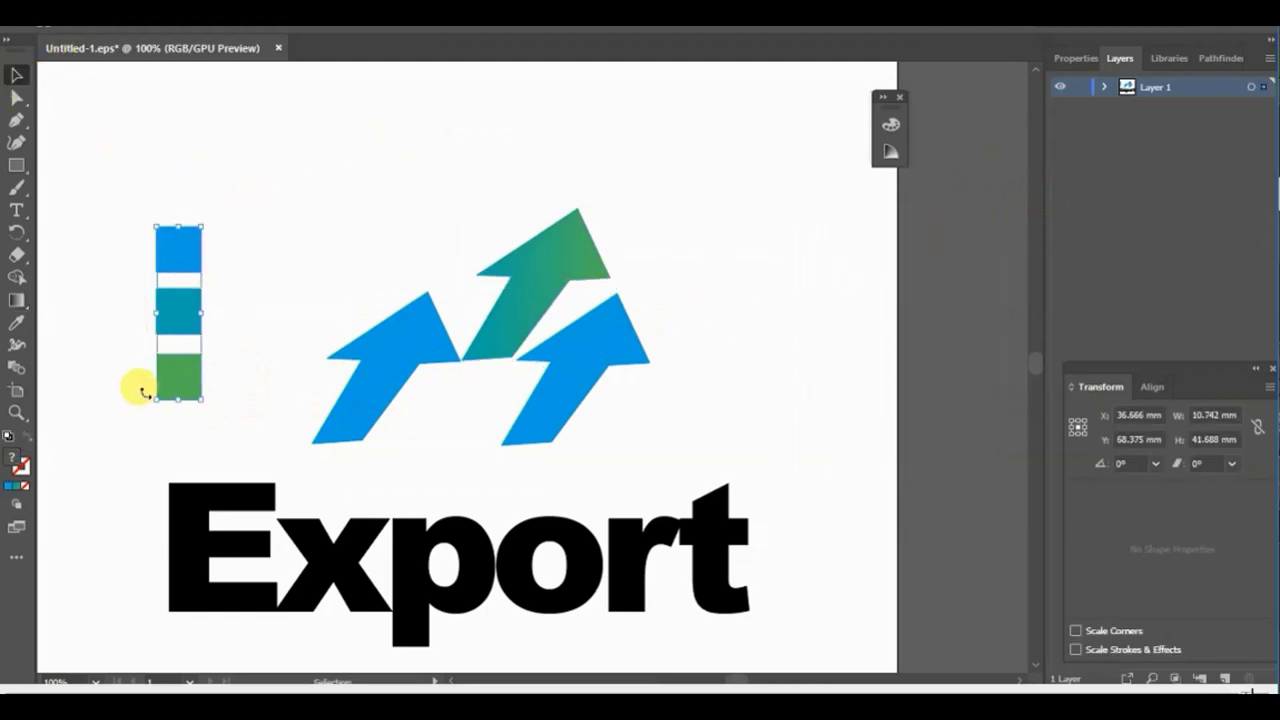
key(Delete)
alt+scroll(193, 352, down, 2)
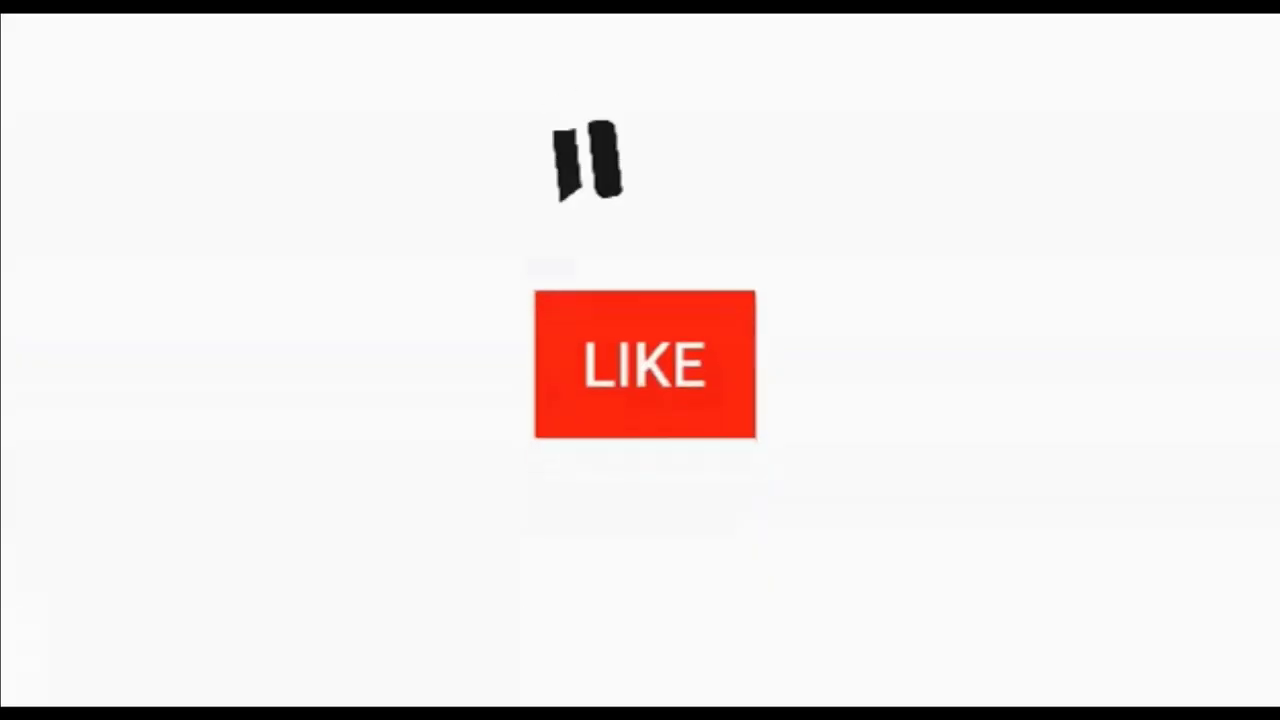